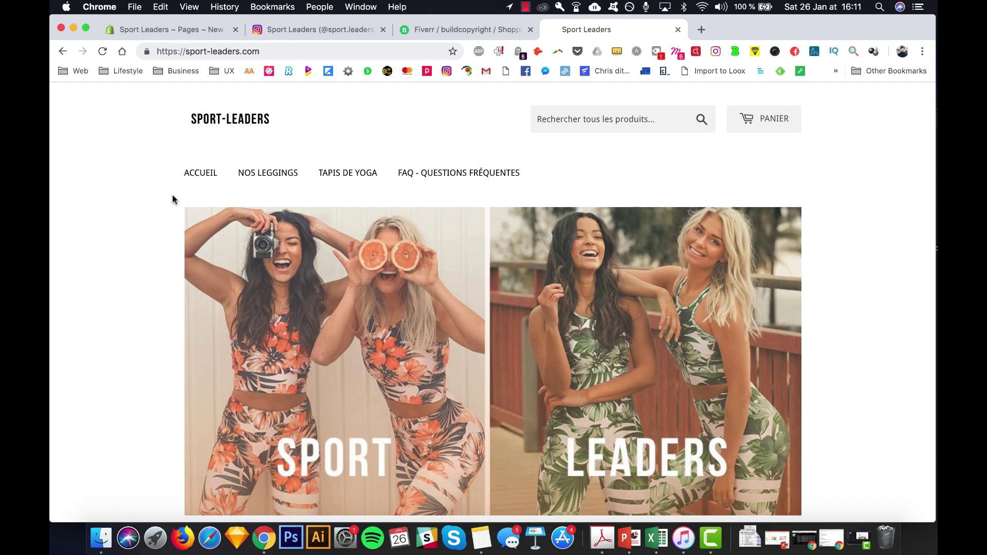
- Open a new blank Chrome tab beside the Sport Leaders storefront
{"action": "key", "text": "super+t"}
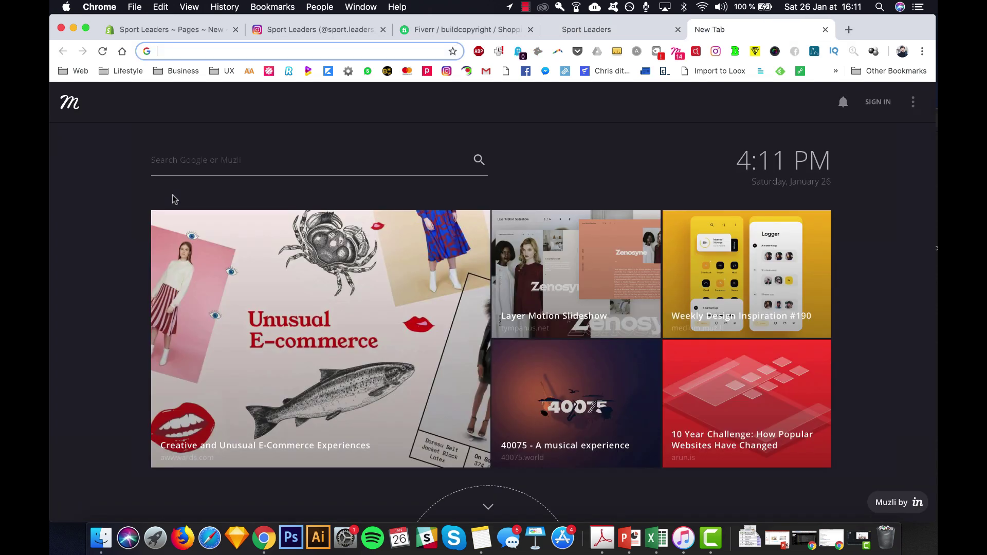
- Google 'appstore de shopify', go to the Shopify App Store and search for 'affiliate' apps
{"action": "type", "text": "appstore de shopify"}
{"action": "key", "text": "Return"}
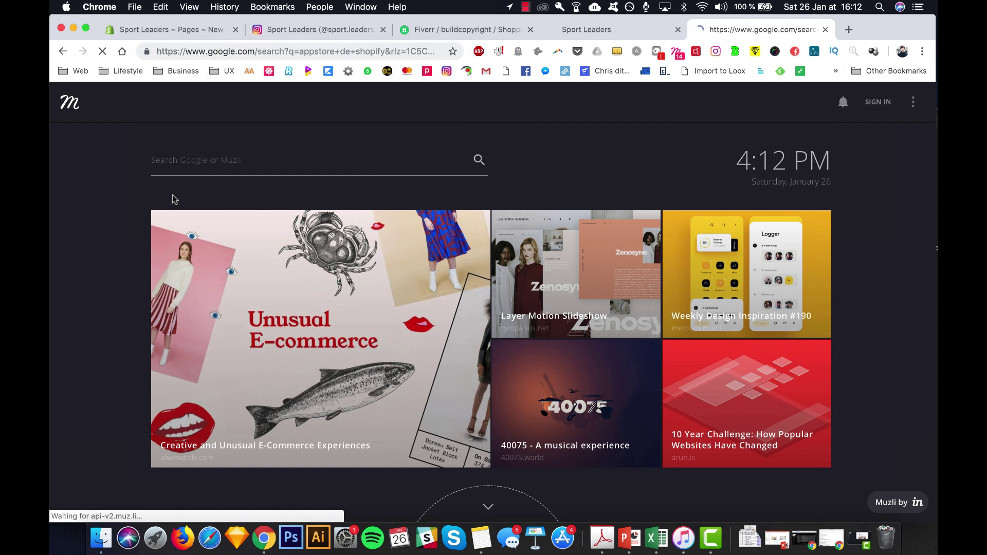
{"action": "left_click", "coordinate": [224, 224]}
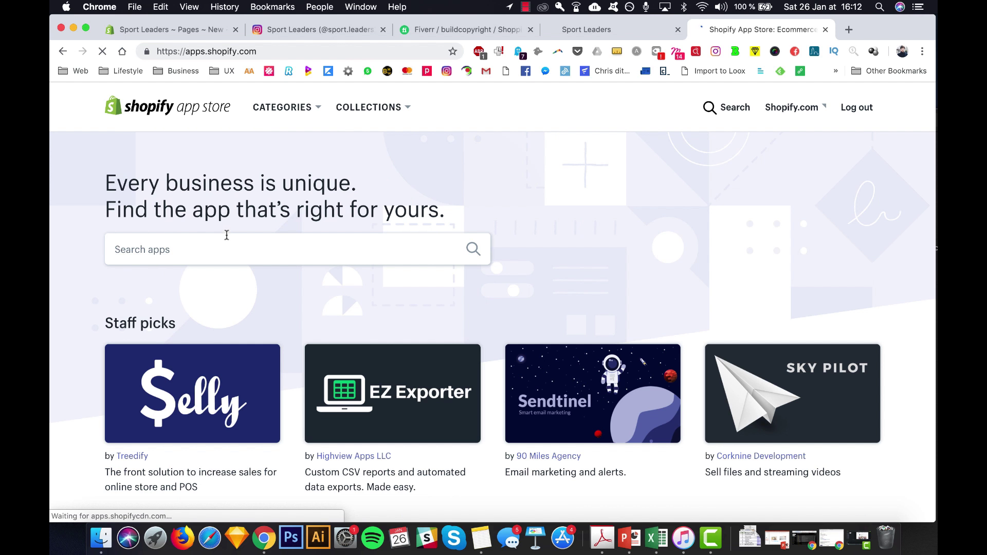
{"action": "left_click", "coordinate": [225, 243]}
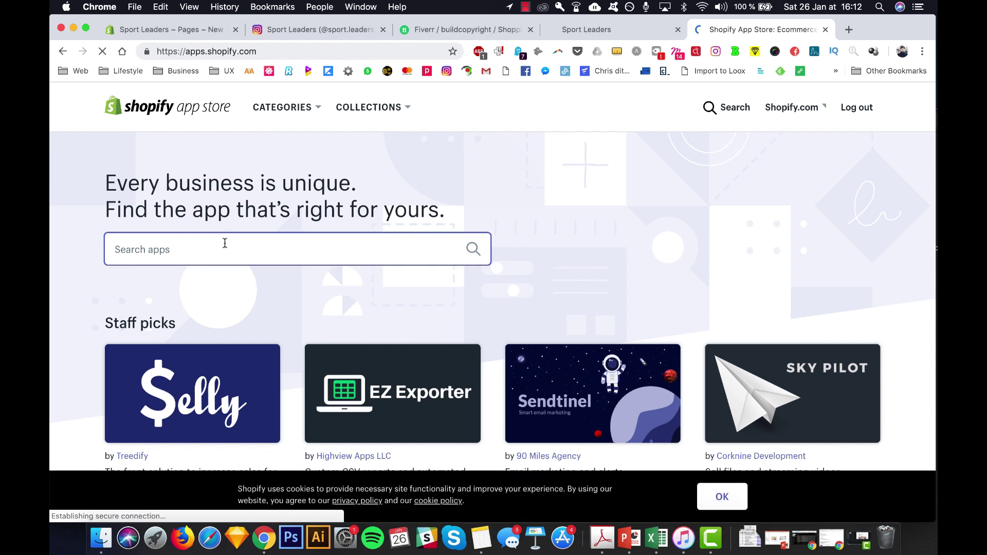
{"action": "type", "text": "af"}
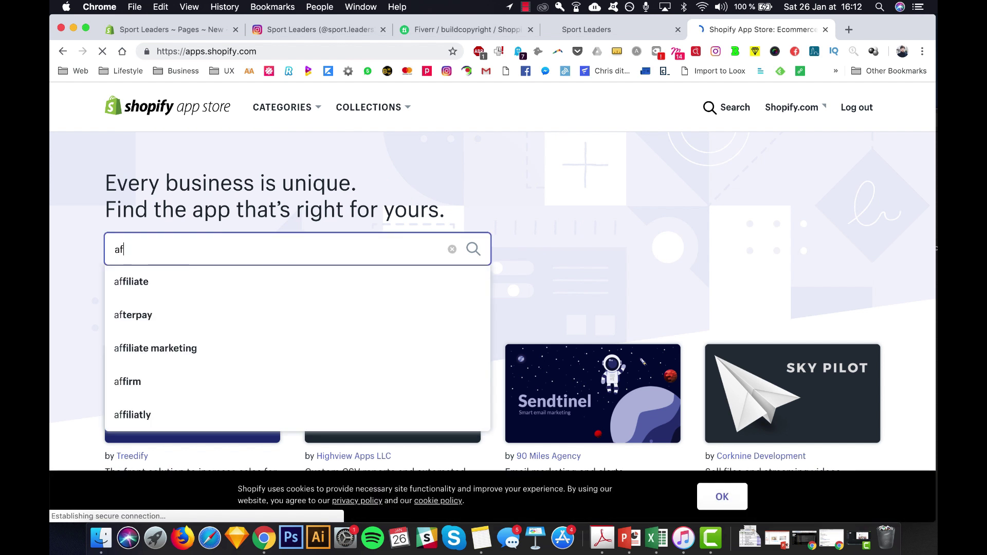
{"action": "key", "text": "Down"}
{"action": "key", "text": "Return"}
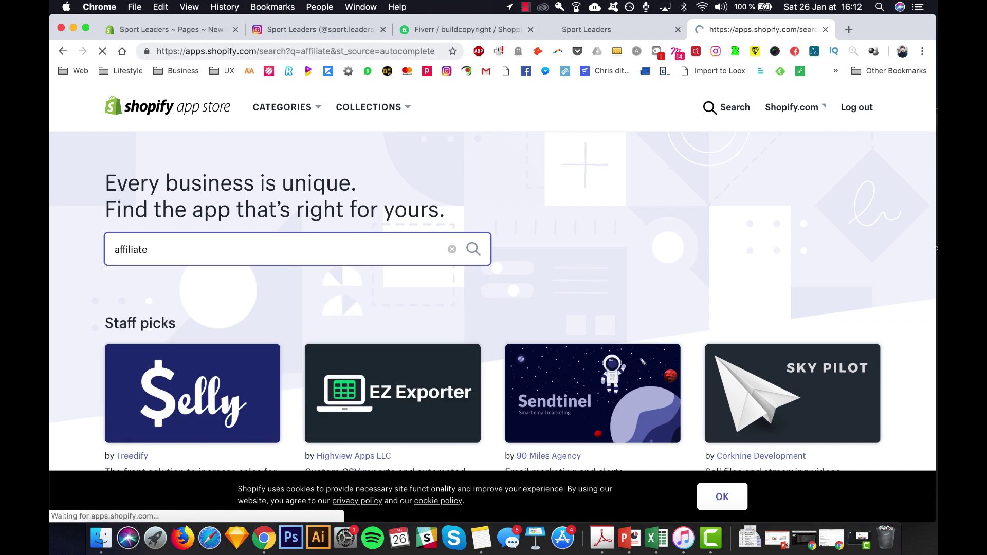
{"action": "scroll", "coordinate": [399, 252], "scroll_direction": "down", "scroll_amount": 1}
{"action": "scroll", "coordinate": [399, 252], "scroll_direction": "down", "scroll_amount": 1}
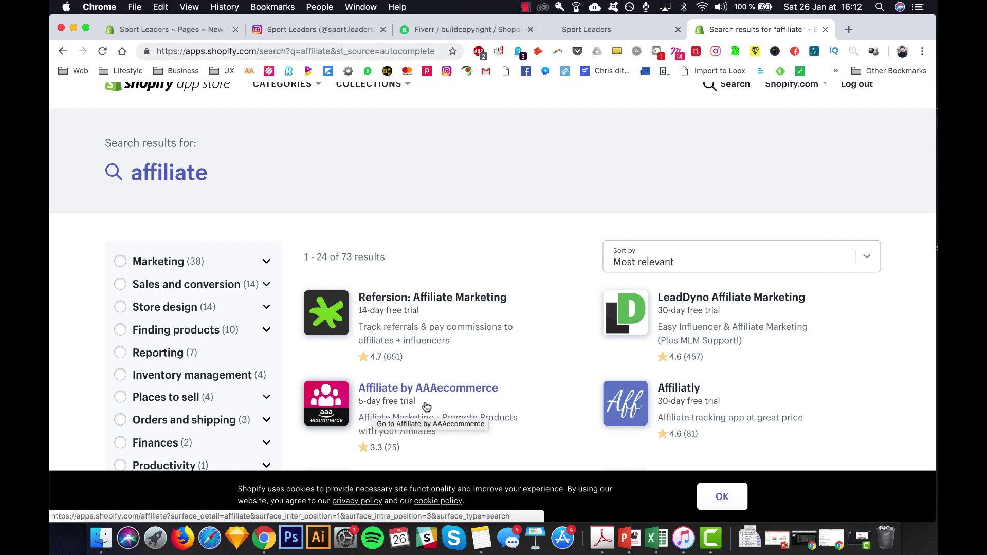
- Open the Affiliate by AAAecommerce listing and install it to reach its dashboard
{"action": "left_click", "coordinate": [441, 388]}
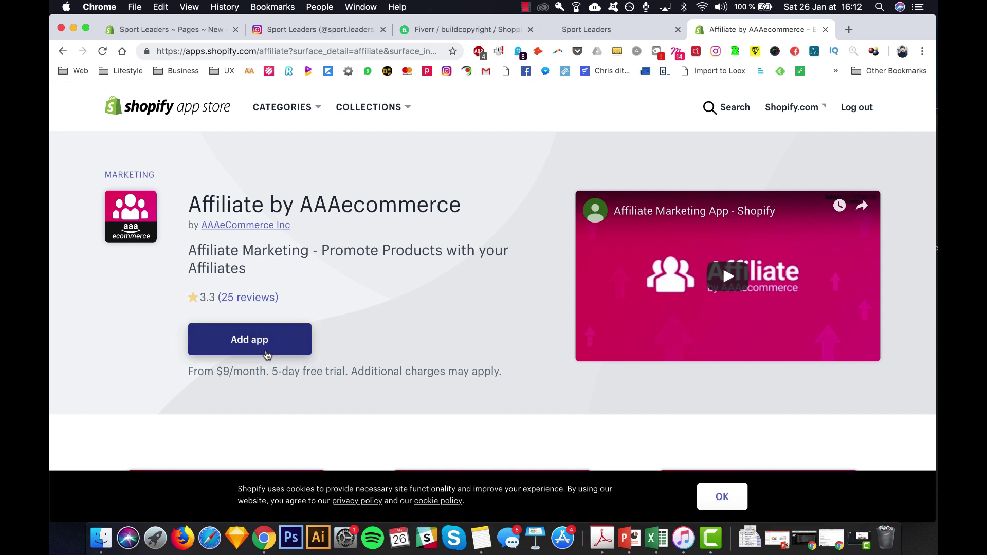
{"action": "left_click", "coordinate": [266, 345]}
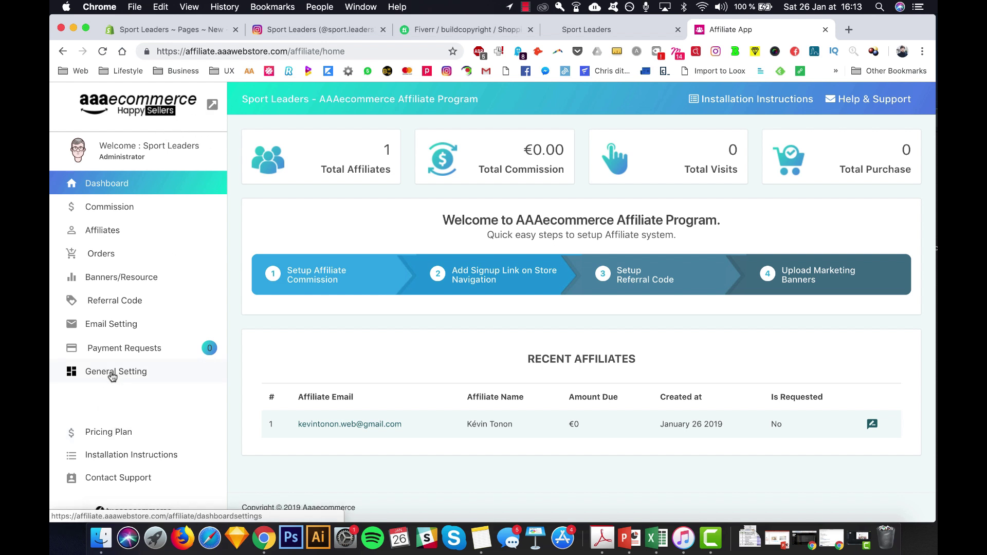
- Open General Setting and select the affiliate signup link
{"action": "left_click", "coordinate": [133, 375]}
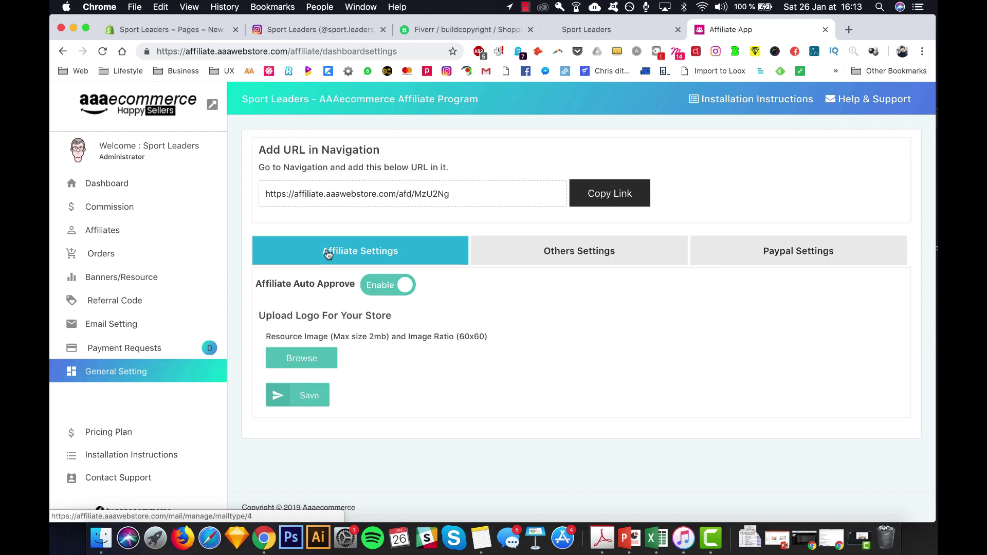
{"action": "left_click_drag", "start_coordinate": [266, 149], "coordinate": [409, 150]}
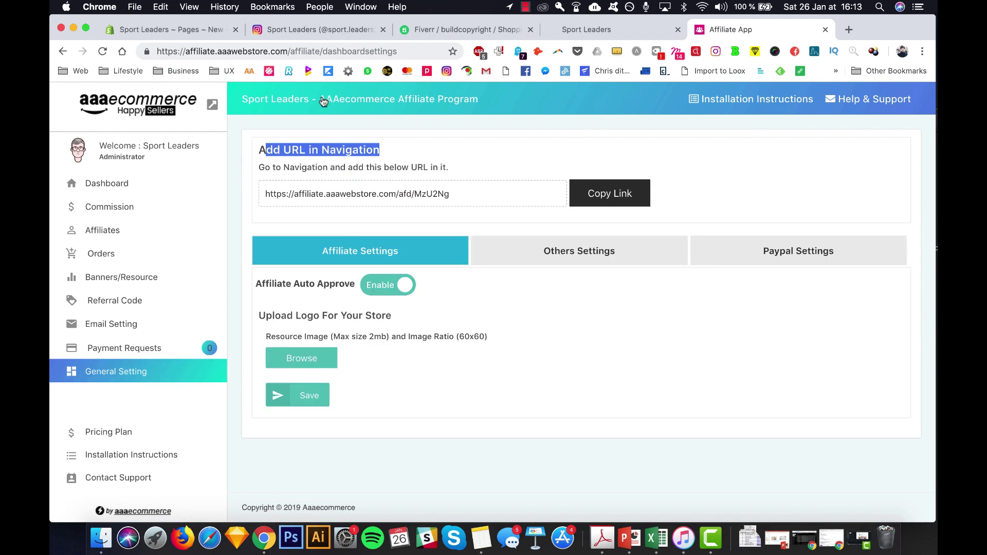
{"action": "left_click", "coordinate": [267, 195]}
{"action": "left_click_drag", "start_coordinate": [267, 195], "coordinate": [492, 194]}
{"action": "triple_click", "coordinate": [493, 195]}
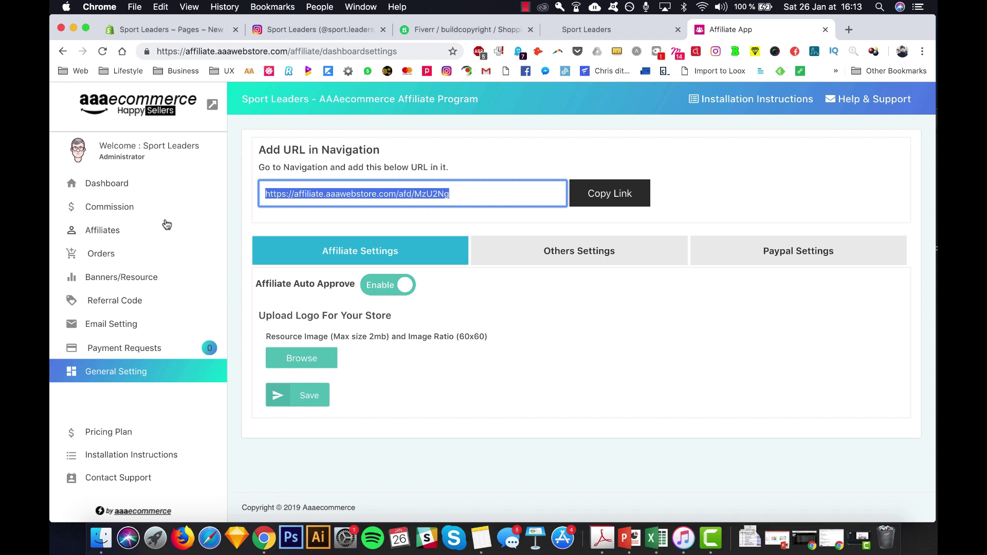
- Save commission levels of 30%, 5% and 3% with a 30% first level
{"action": "left_click", "coordinate": [121, 206]}
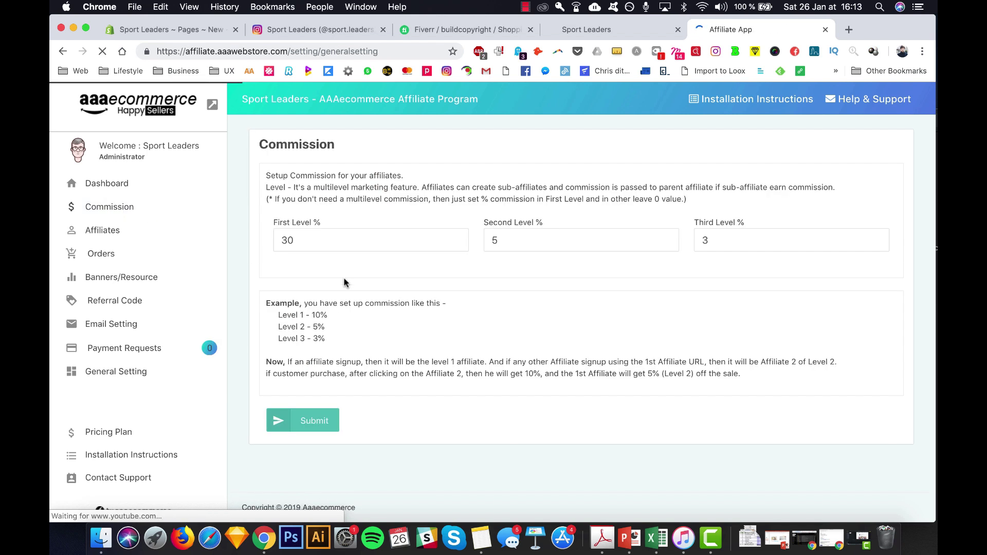
{"action": "double_click", "coordinate": [291, 240]}
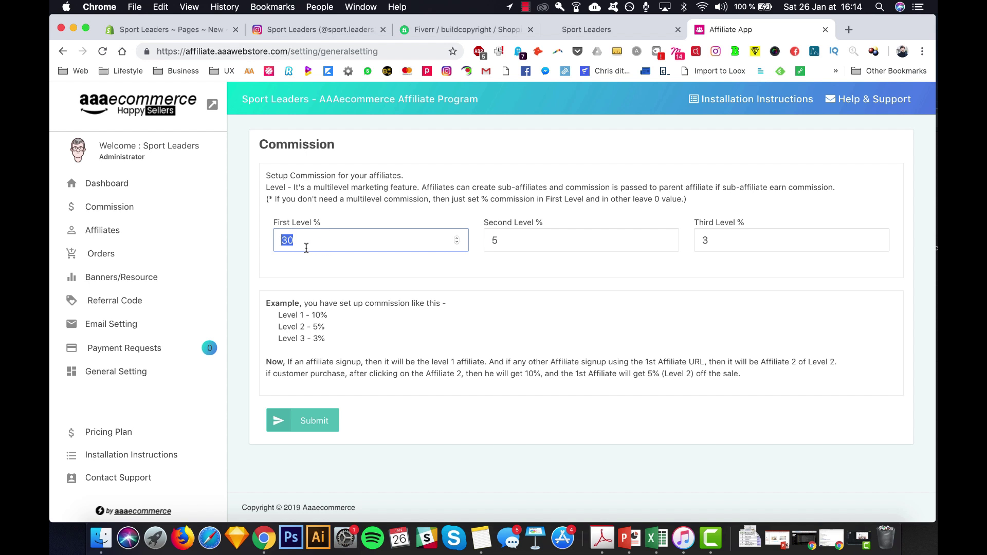
{"action": "left_click", "coordinate": [309, 424]}
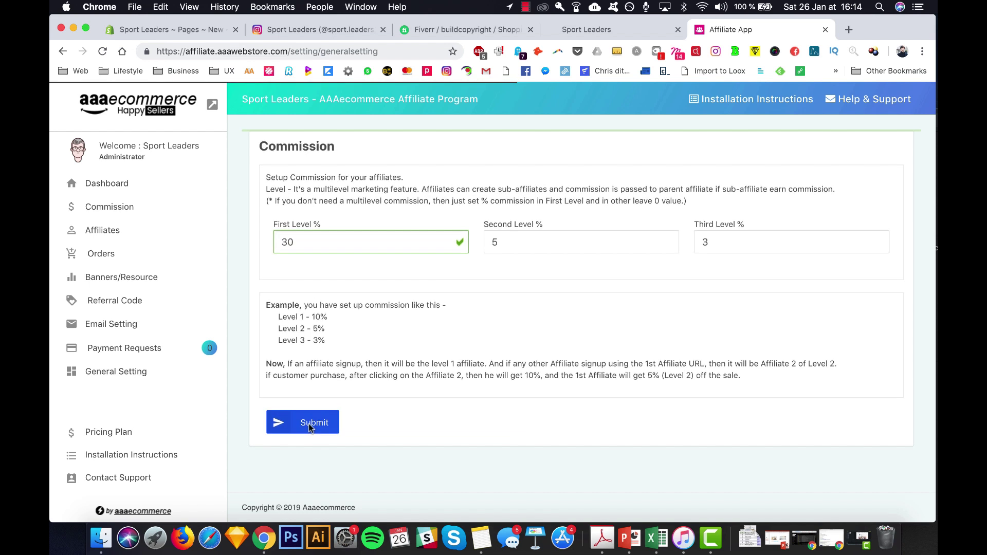
{"action": "left_click_drag", "start_coordinate": [276, 146], "coordinate": [420, 159]}
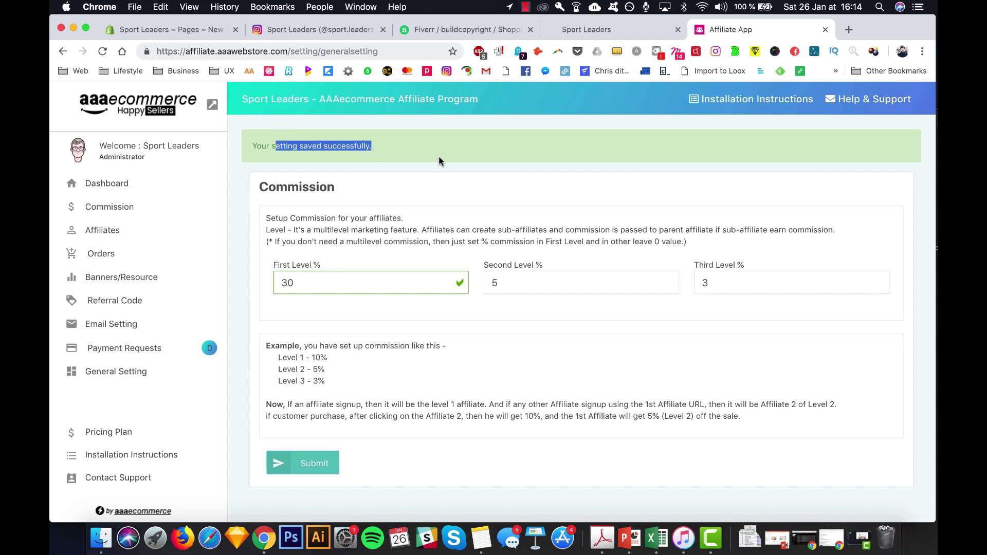
{"action": "left_click", "coordinate": [439, 156]}
- Copy the affiliate signup link and return to the Shopify new page draft
{"action": "left_click", "coordinate": [128, 372]}
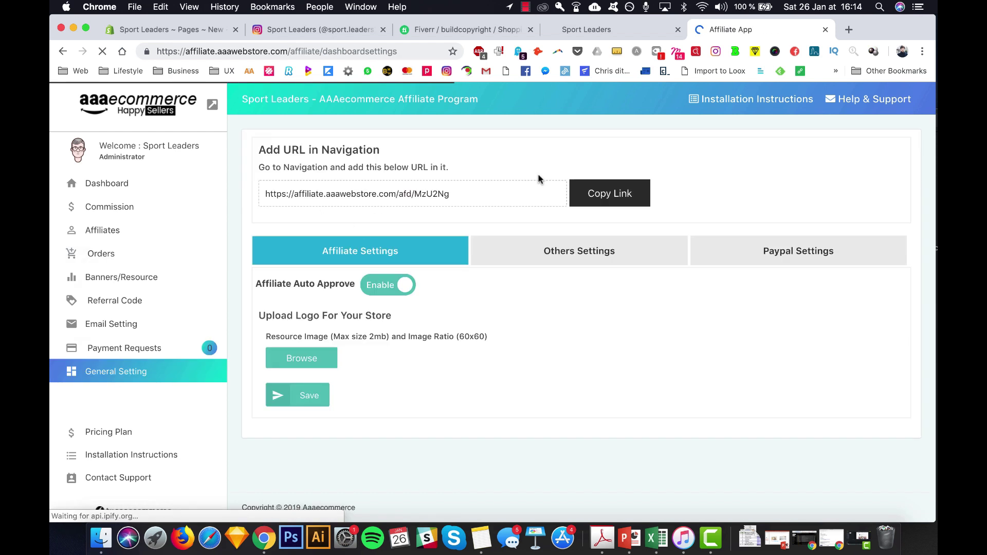
{"action": "left_click", "coordinate": [599, 192]}
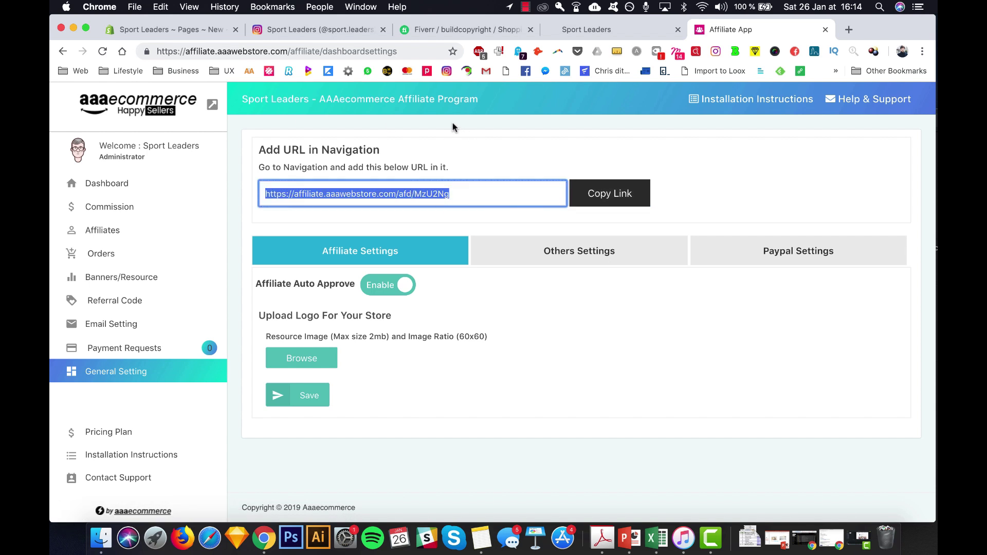
{"action": "left_click", "coordinate": [193, 28]}
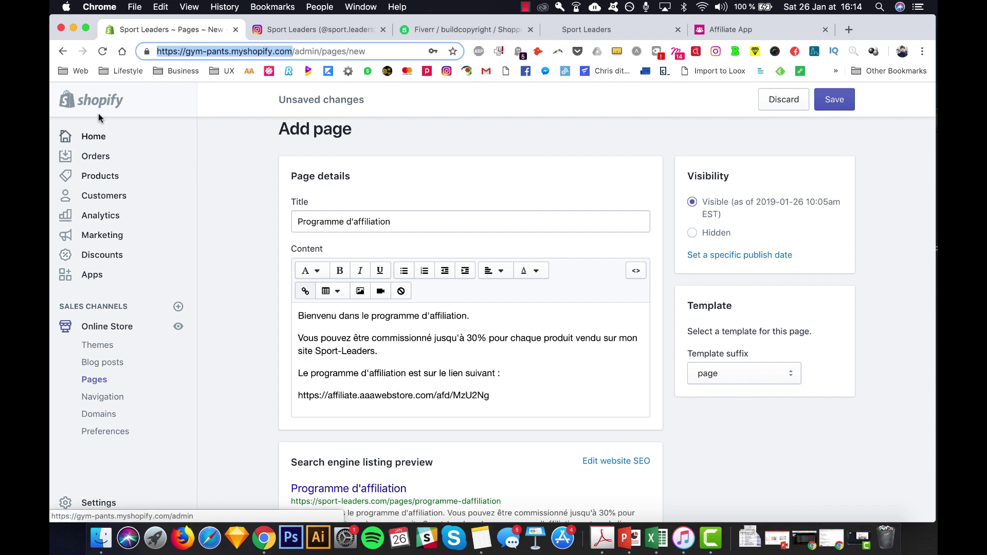
- Save the 'Programme d'affiliation' page containing the affiliate link
{"action": "left_click_drag", "start_coordinate": [290, 133], "coordinate": [382, 136]}
{"action": "left_click", "coordinate": [383, 135]}
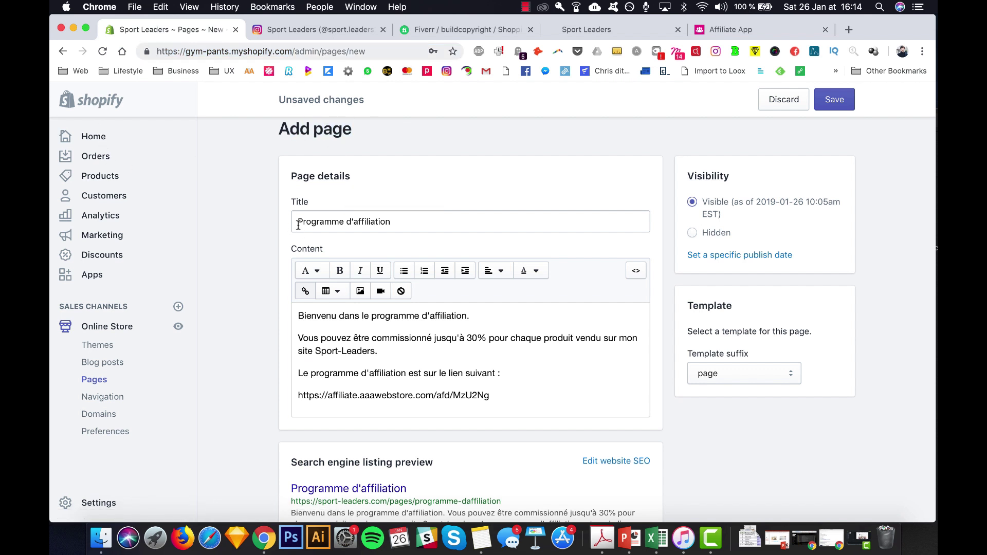
{"action": "left_click_drag", "start_coordinate": [297, 222], "coordinate": [462, 221]}
{"action": "mouse_move", "coordinate": [352, 133]}
{"action": "left_mouse_down"}
{"action": "mouse_move", "coordinate": [332, 133]}
{"action": "mouse_move", "coordinate": [343, 133]}
{"action": "left_mouse_up"}
{"action": "left_click_drag", "start_coordinate": [304, 221], "coordinate": [442, 221]}
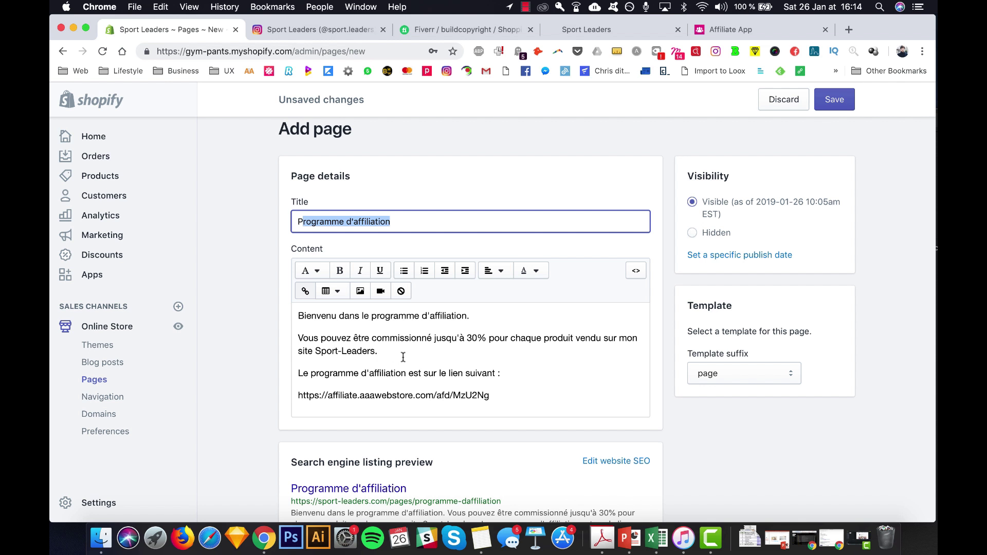
{"action": "left_click", "coordinate": [837, 101]}
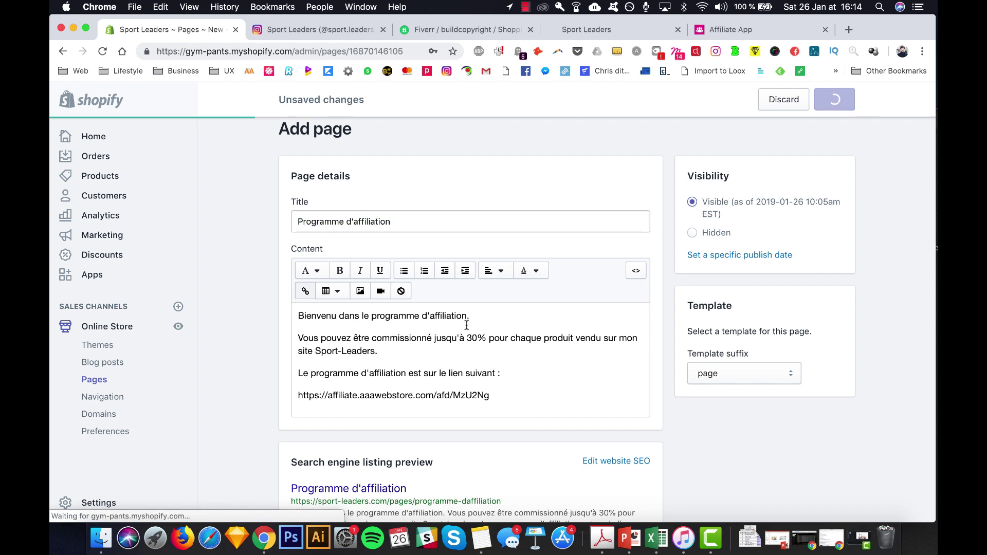
{"action": "left_click", "coordinate": [108, 399]}
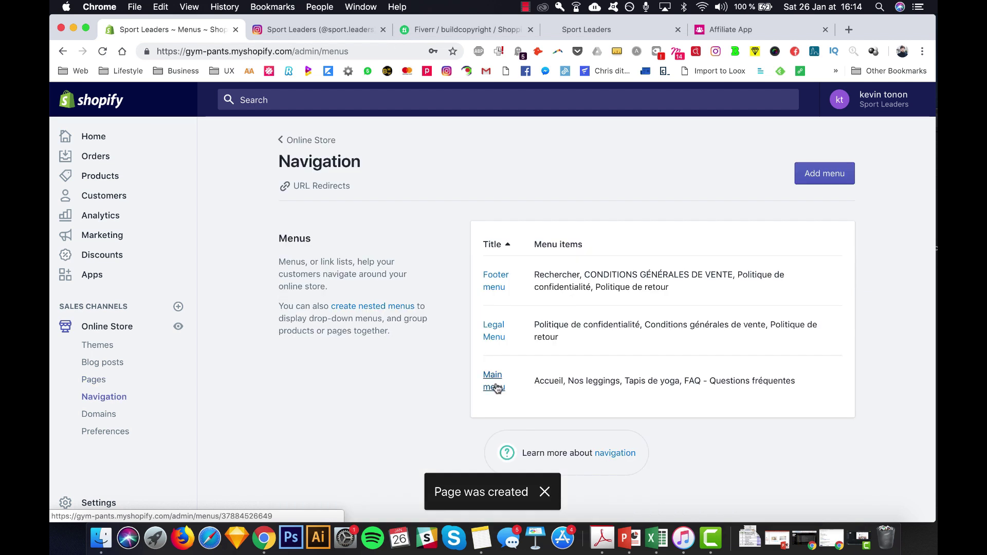
- Add a 'Programme d'affiliation' Main menu item linked to that page and save the menu
{"action": "left_click", "coordinate": [493, 380]}
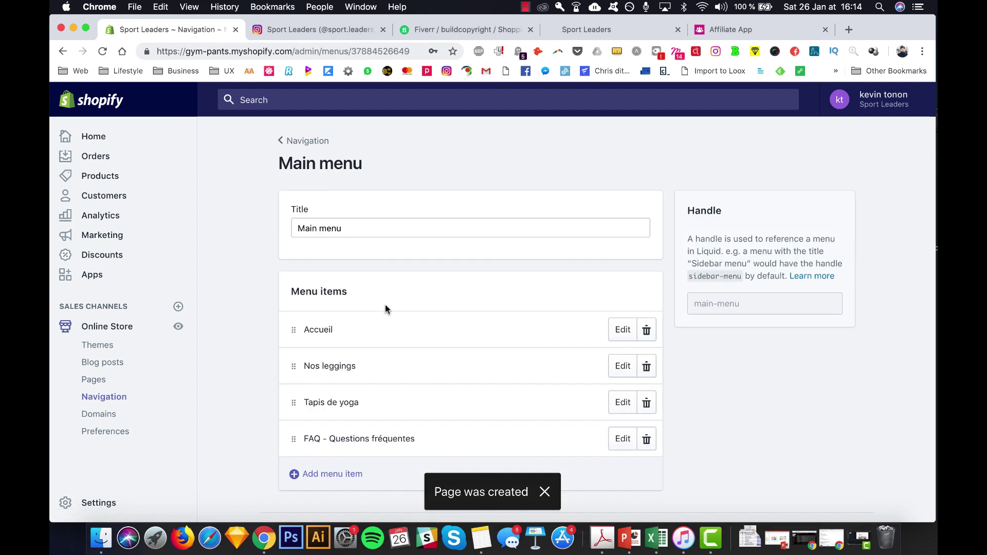
{"action": "left_click", "coordinate": [332, 474]}
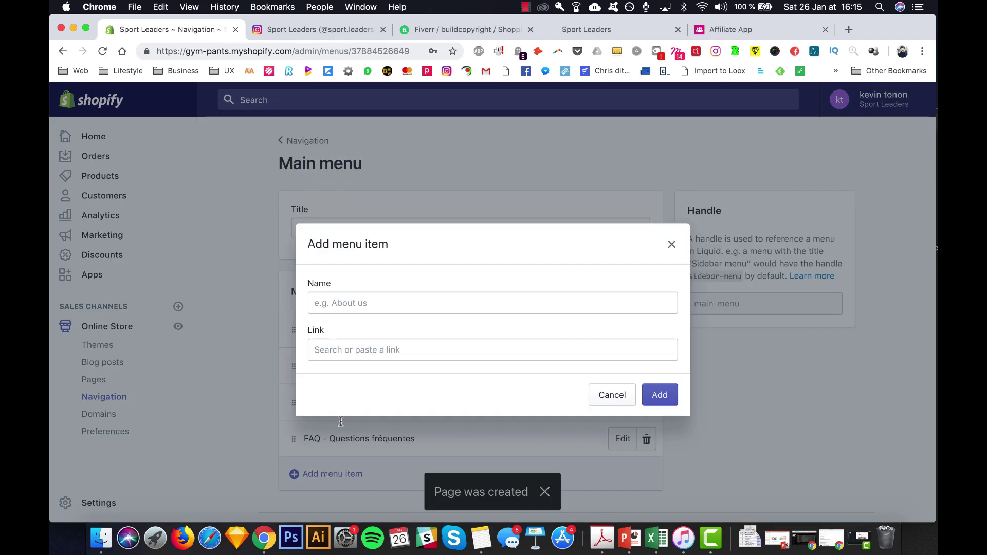
{"action": "left_click", "coordinate": [364, 305]}
{"action": "type", "text": "Pro"}
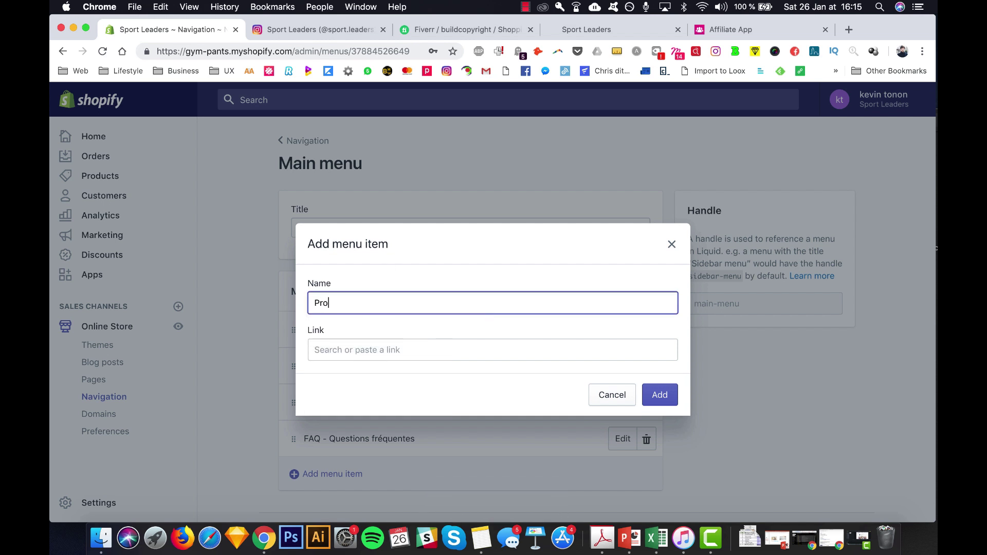
{"action": "type", "text": "gramme d'affiliation"}
{"action": "left_click", "coordinate": [353, 342]}
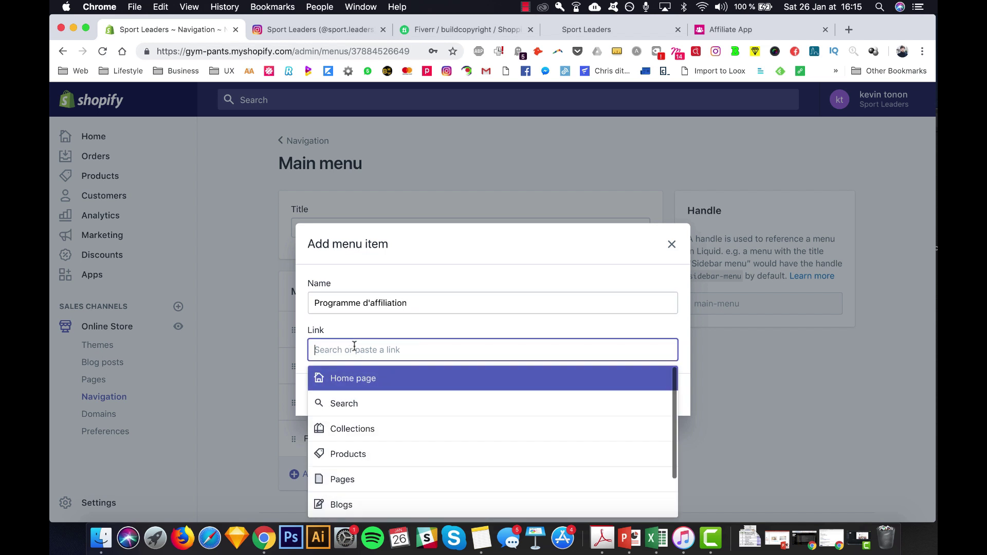
{"action": "left_click", "coordinate": [357, 487]}
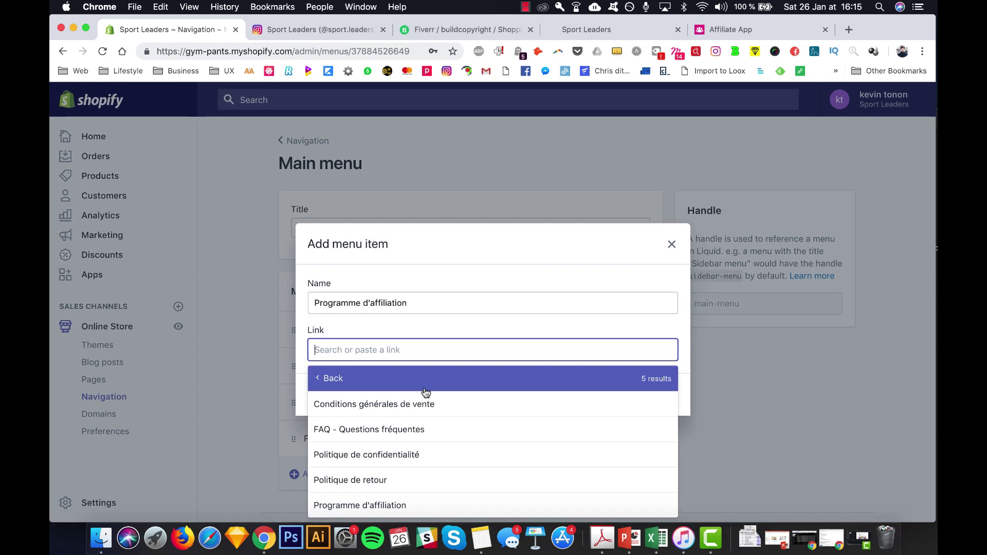
{"action": "left_click", "coordinate": [390, 503]}
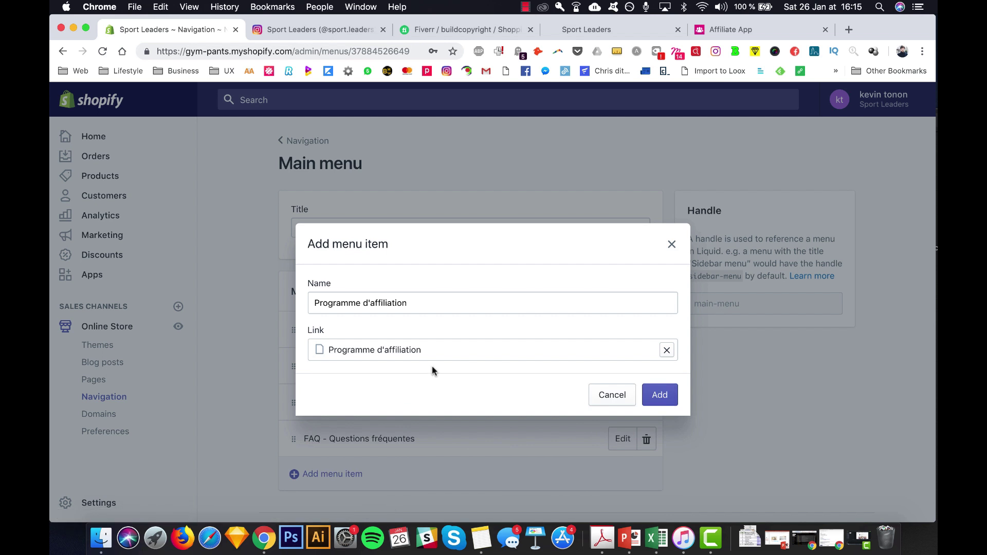
{"action": "left_click", "coordinate": [667, 399]}
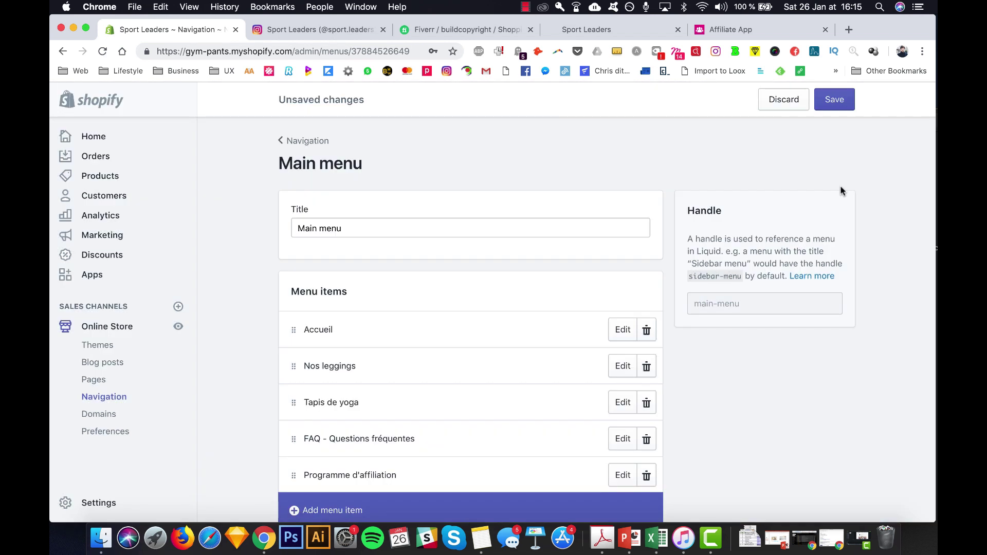
{"action": "left_click", "coordinate": [842, 102]}
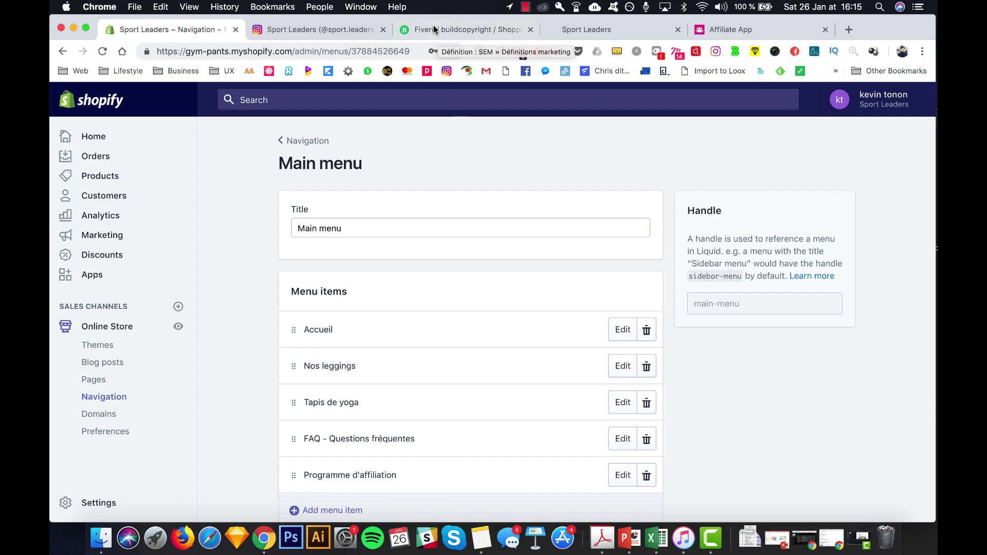
- Open the research seller's Fiverr profile, then the Instagram influencer spreadsheet in Excel
{"action": "left_click", "coordinate": [426, 32]}
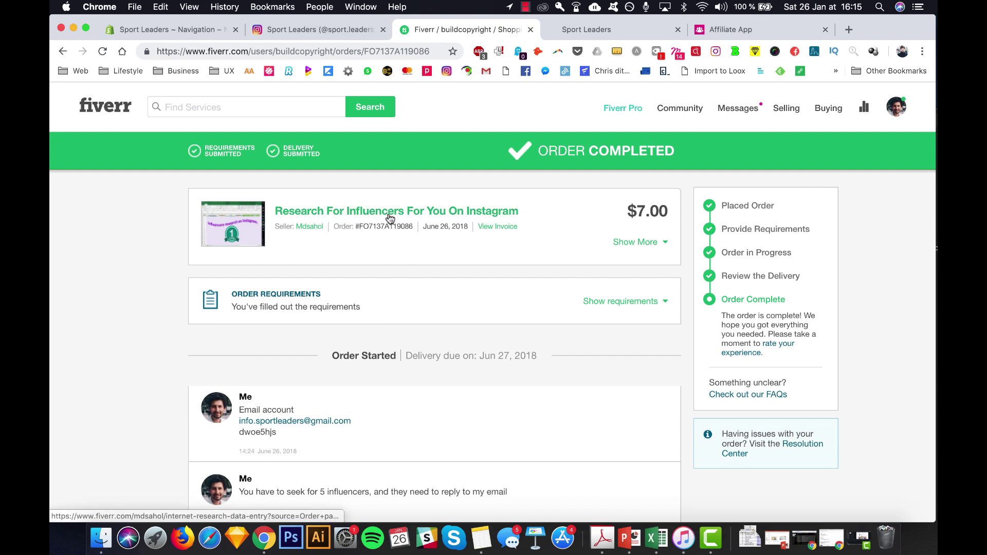
{"action": "left_click", "coordinate": [310, 228]}
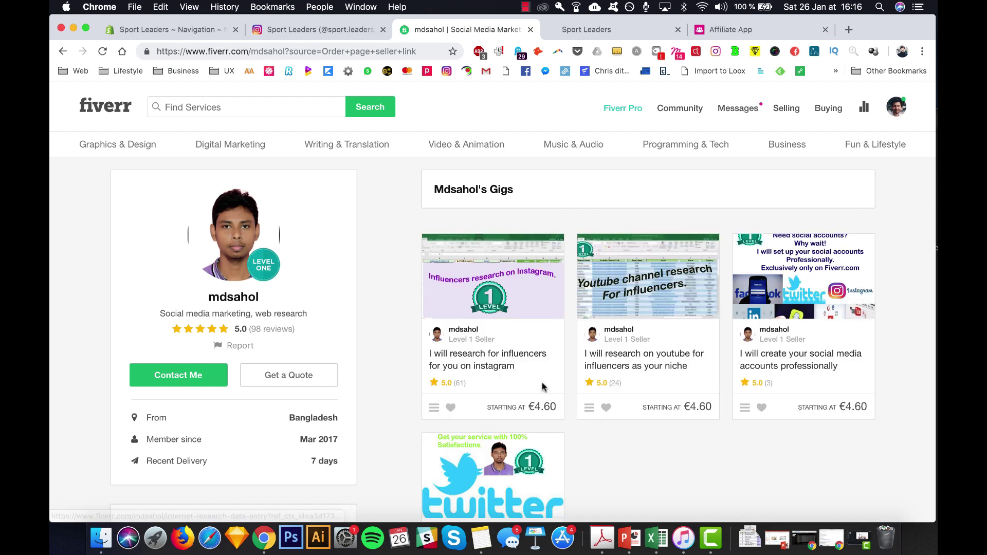
{"action": "left_click", "coordinate": [656, 541]}
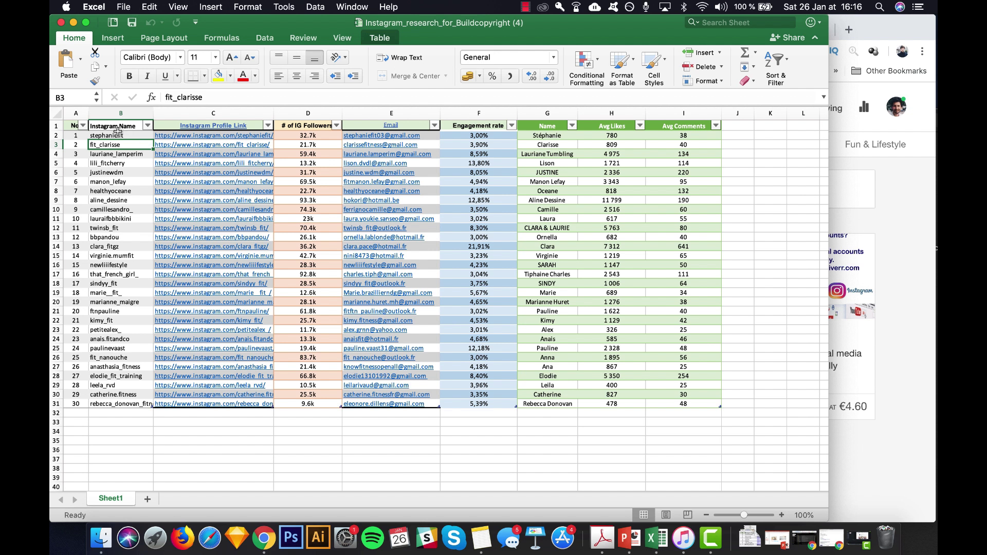
{"action": "left_click", "coordinate": [119, 135]}
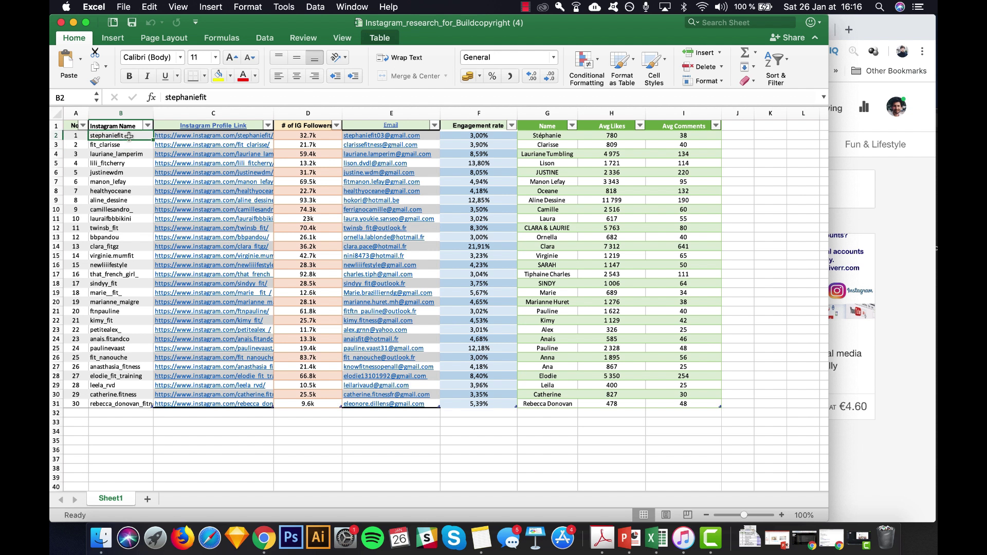
{"action": "left_click", "coordinate": [307, 136]}
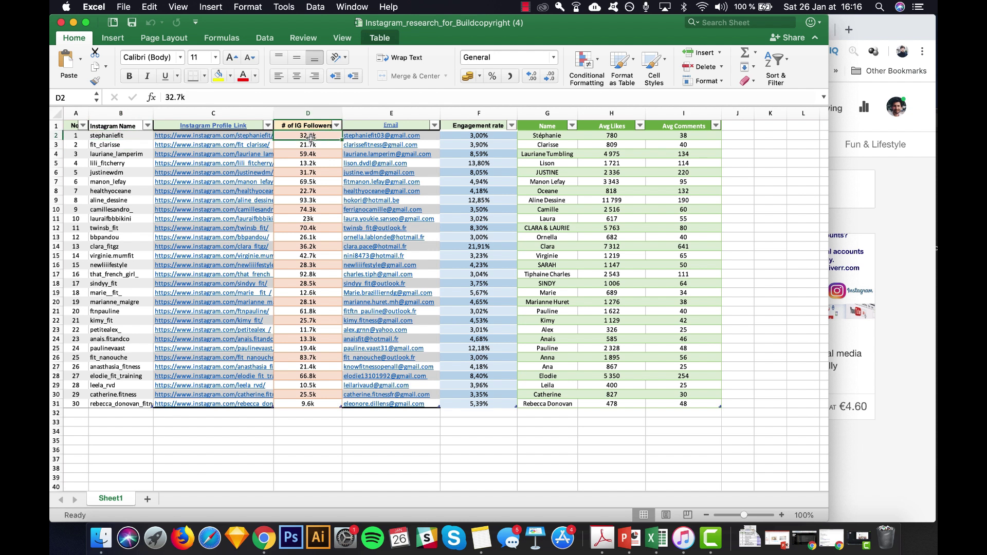
{"action": "left_click", "coordinate": [422, 133]}
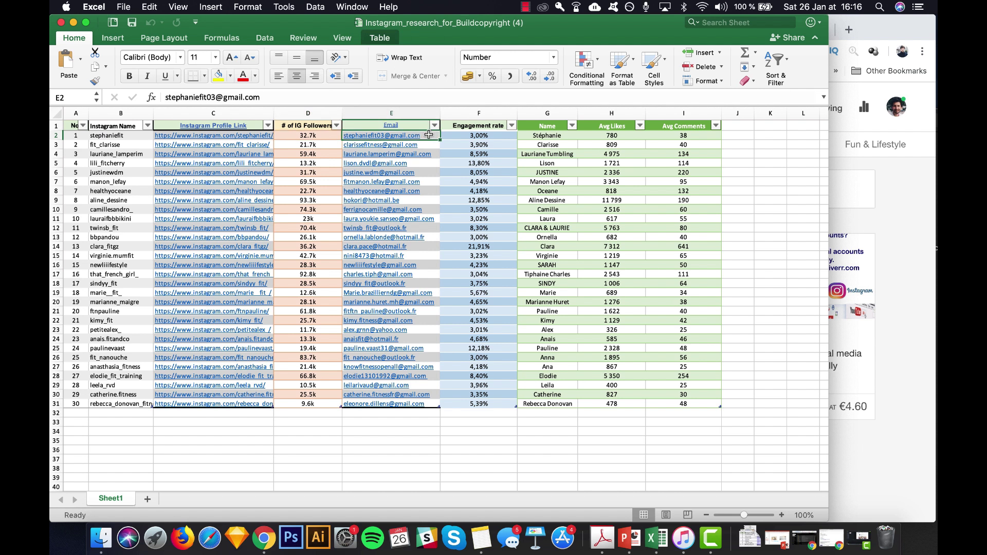
{"action": "left_click", "coordinate": [490, 136]}
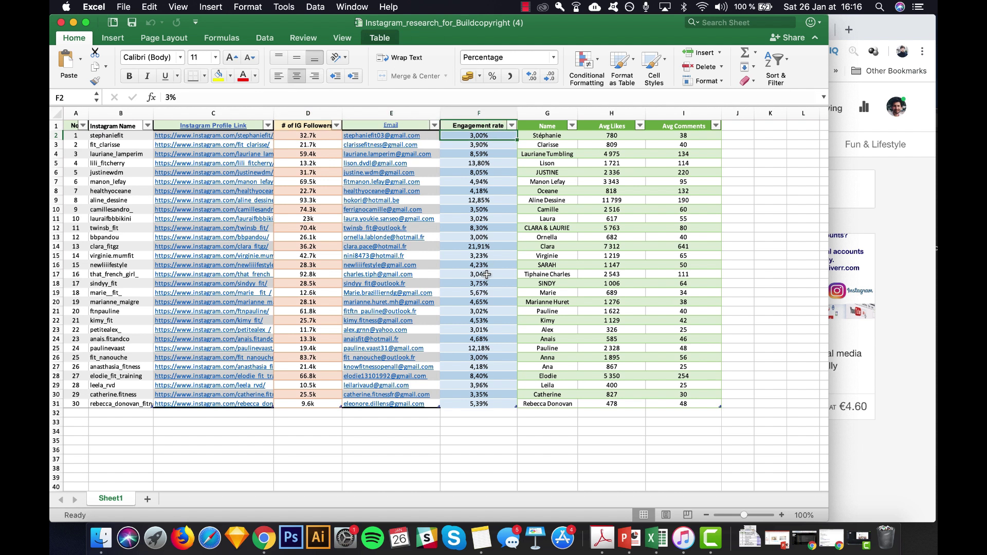
{"action": "left_click", "coordinate": [479, 404]}
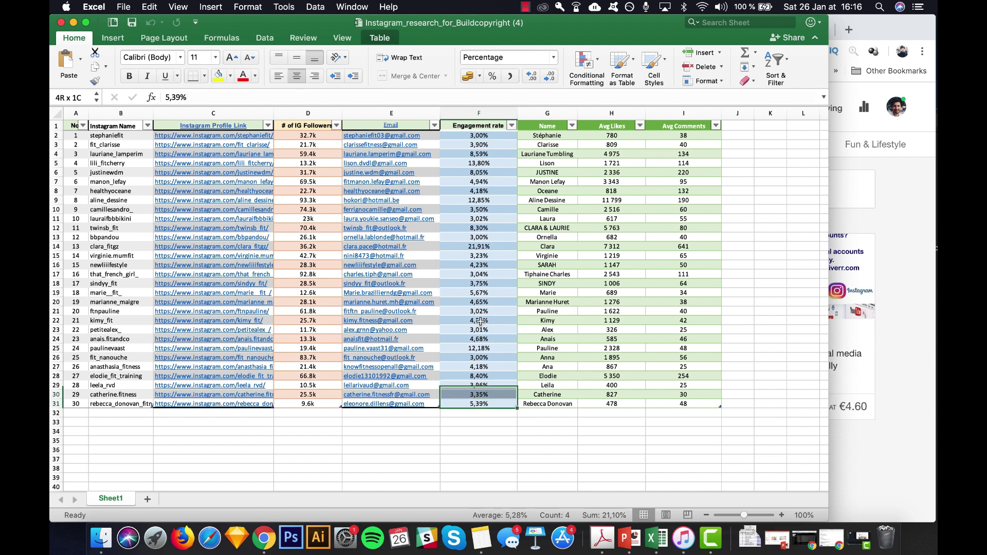
{"action": "left_click", "coordinate": [491, 135], "text": "shift"}
{"action": "left_click_drag", "start_coordinate": [551, 136], "coordinate": [548, 422]}
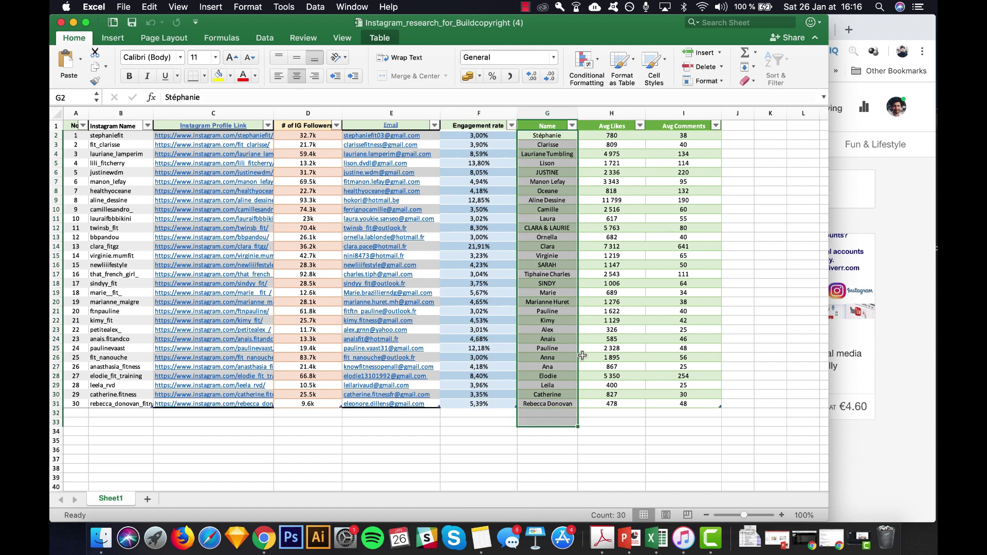
{"action": "left_click", "coordinate": [612, 136]}
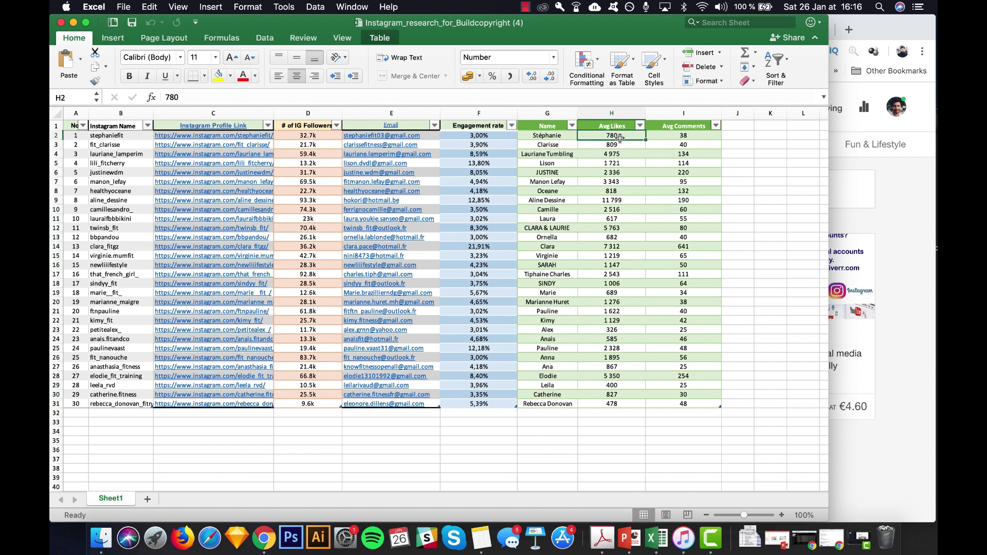
{"action": "left_click", "coordinate": [690, 137]}
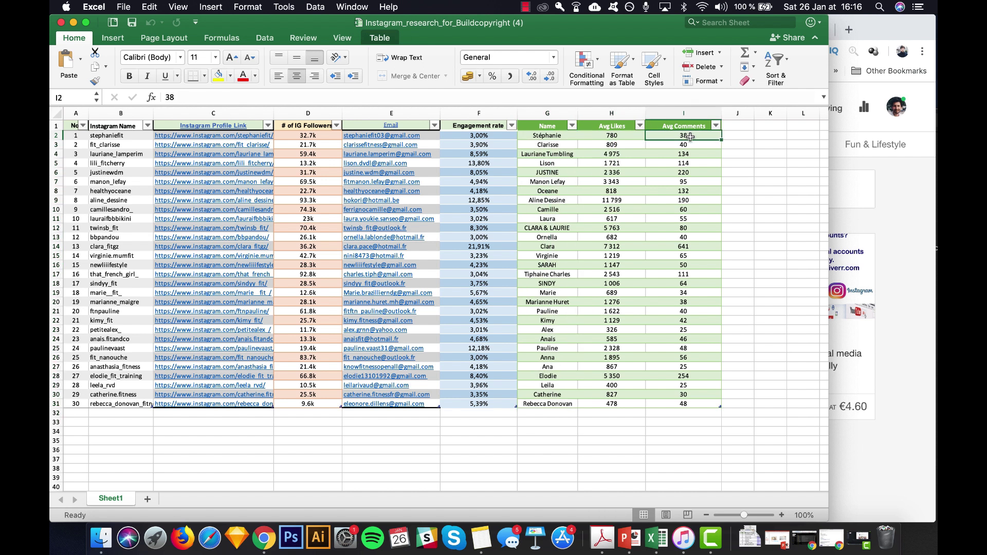
{"action": "left_click_drag", "start_coordinate": [616, 146], "coordinate": [642, 175]}
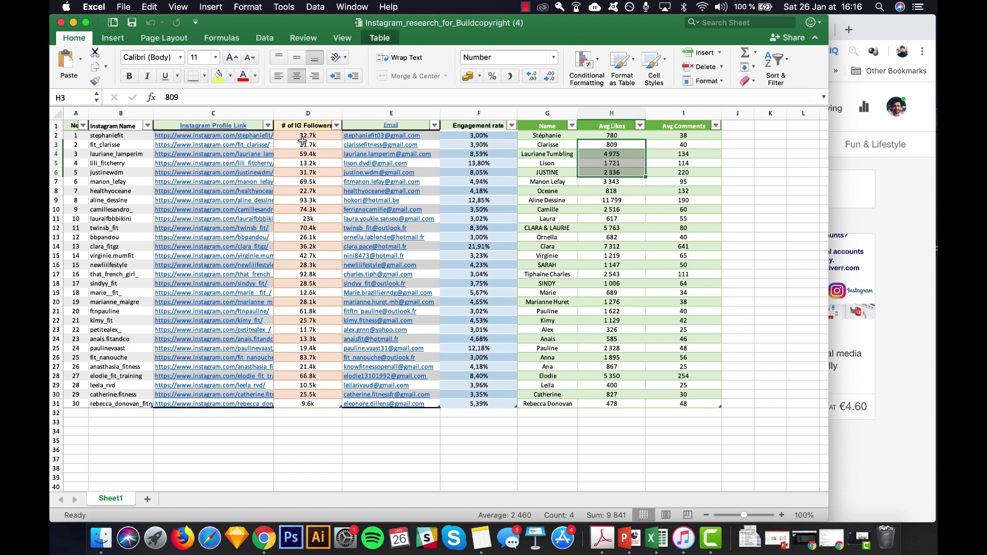
{"action": "left_click", "coordinate": [309, 137]}
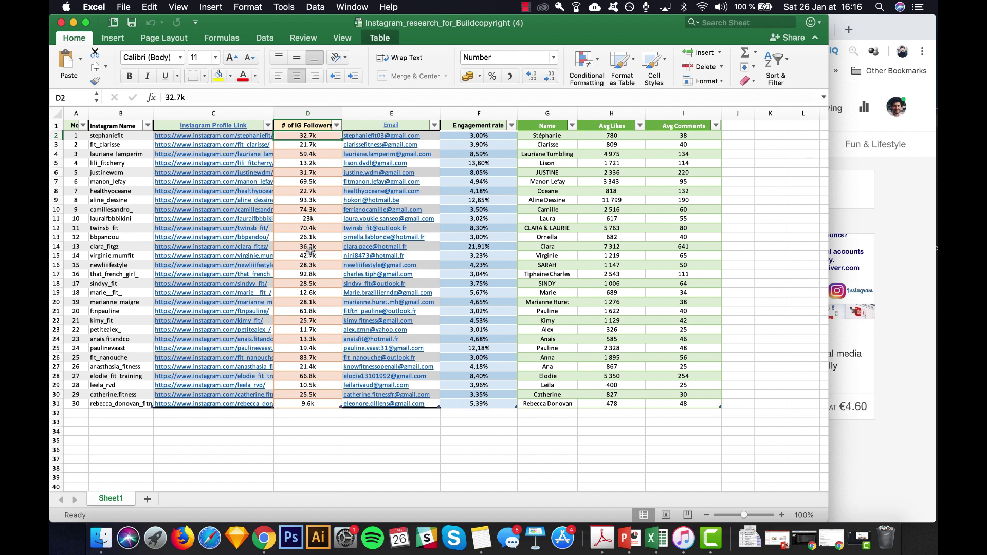
{"action": "left_click", "coordinate": [304, 359]}
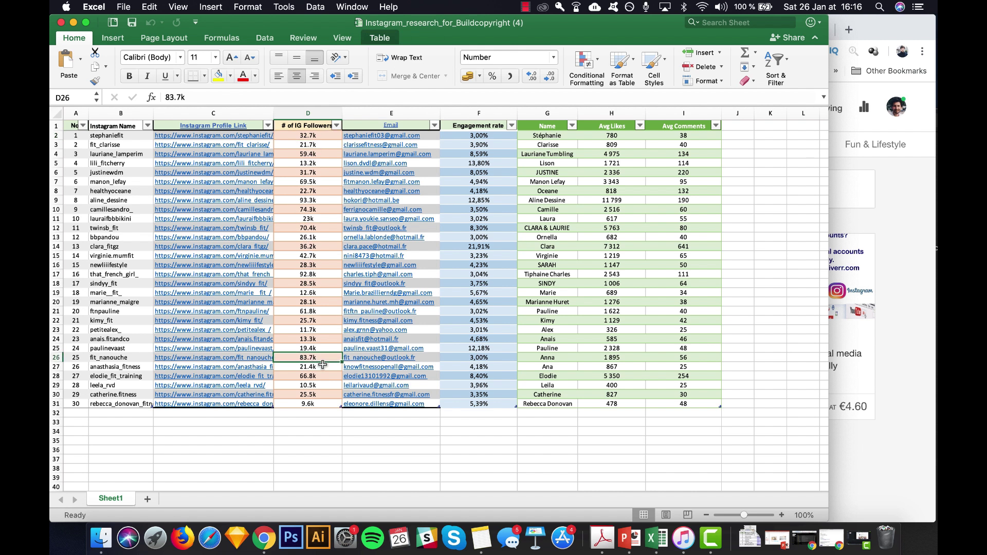
{"action": "left_click", "coordinate": [301, 376]}
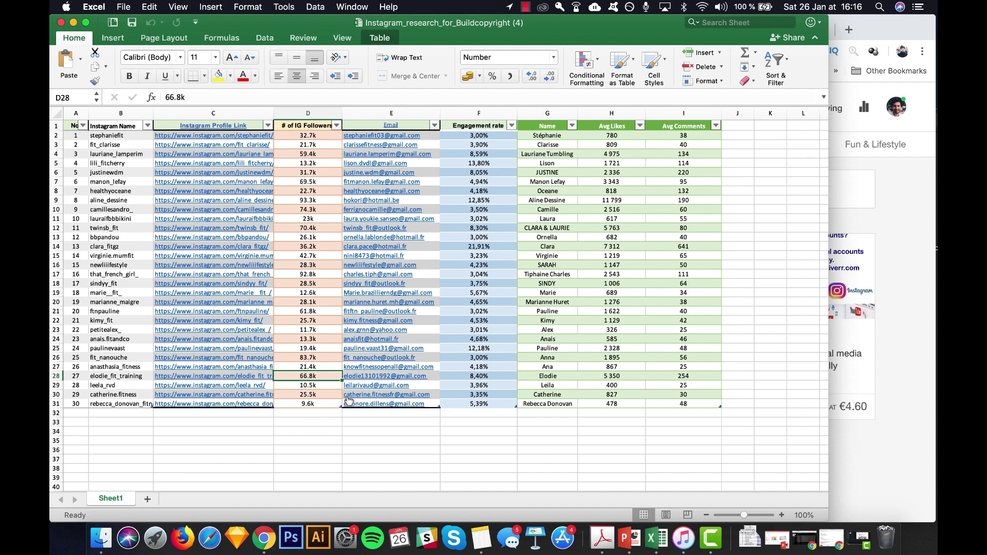
- Switch between Excel and Chrome, ending on the Fiverr seller's gig page
{"action": "left_click", "coordinate": [892, 341]}
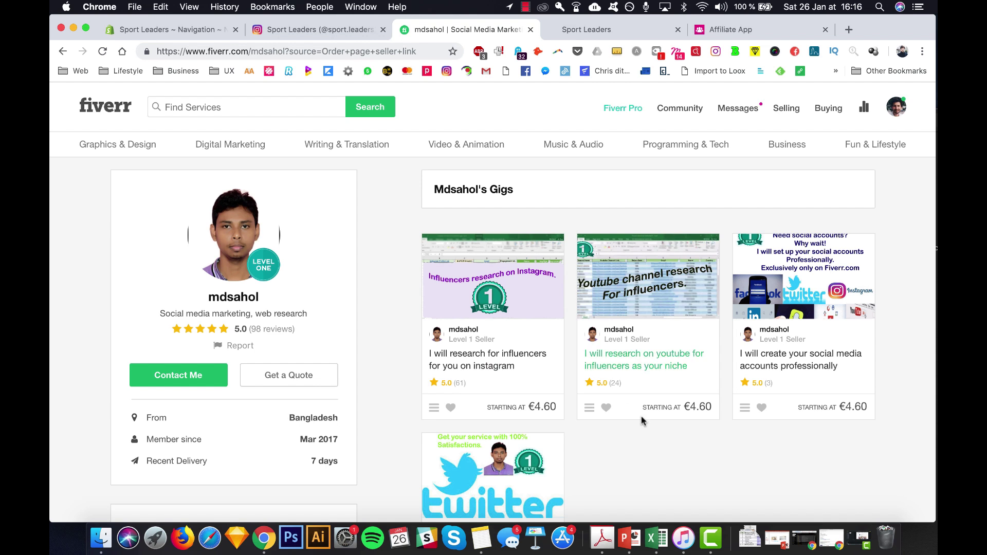
{"action": "key", "text": "super+Tab"}
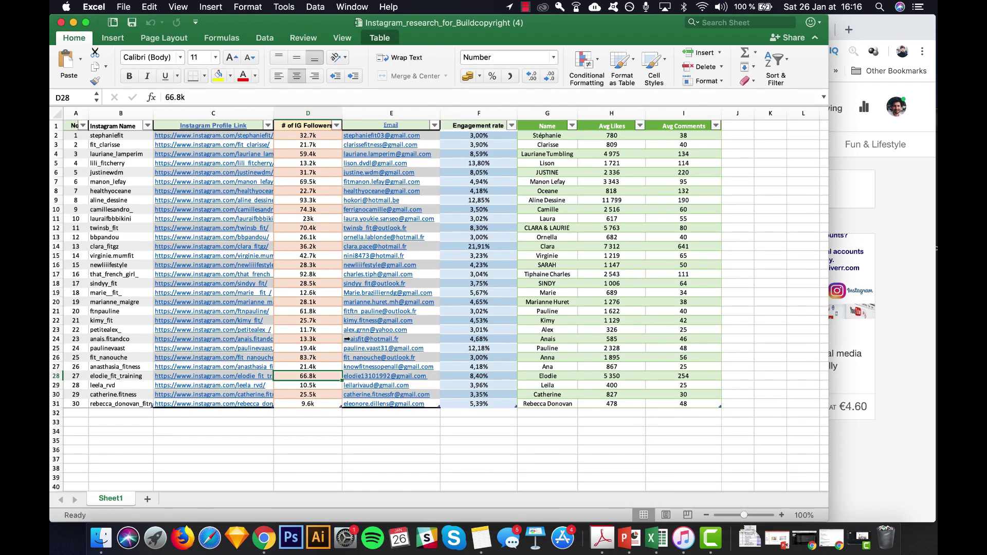
{"action": "key", "text": "super+Tab"}
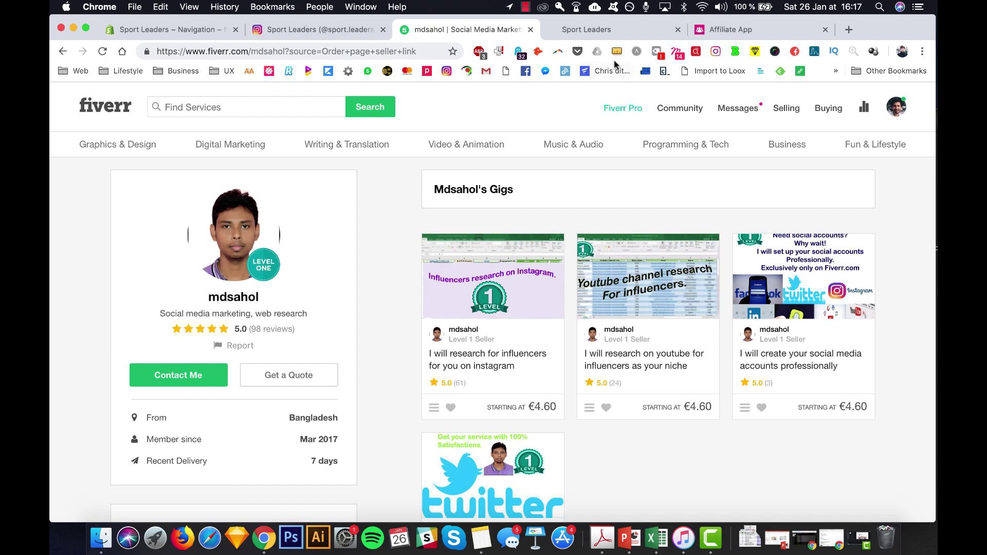
- Search 'google drive' in a new tab, enter My Drive and open the Nouveau menu
{"action": "left_click", "coordinate": [847, 31]}
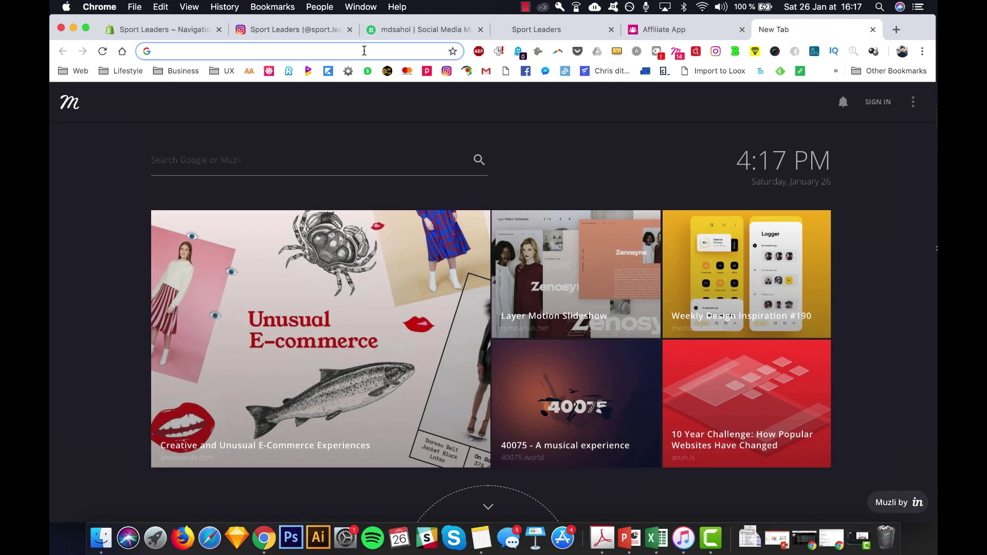
{"action": "type", "text": "goo"}
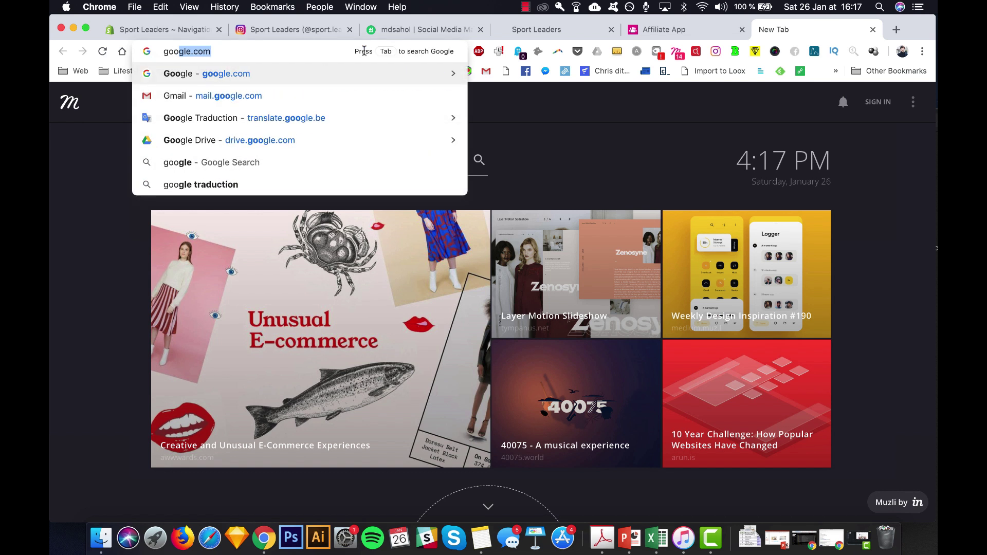
{"action": "type", "text": "gle drive"}
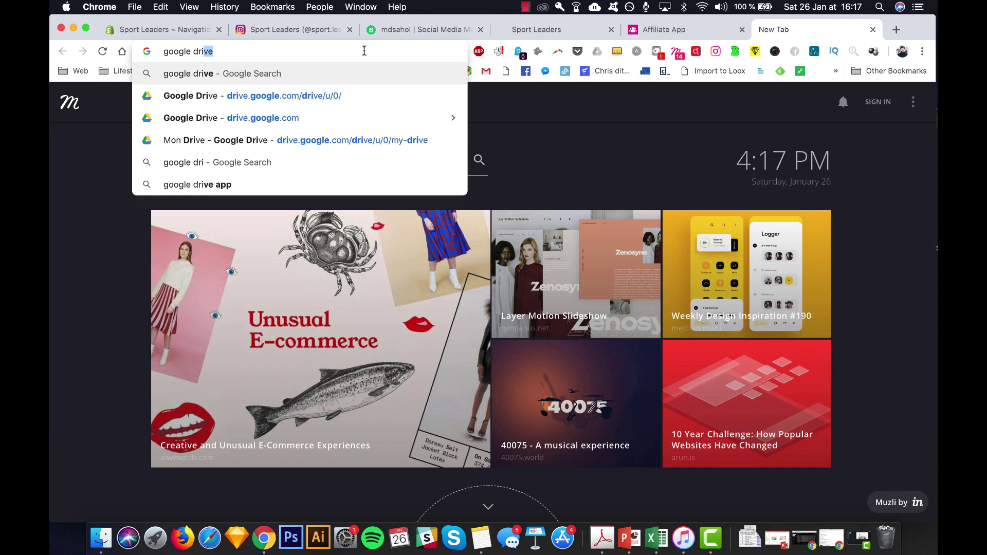
{"action": "key", "text": "Return"}
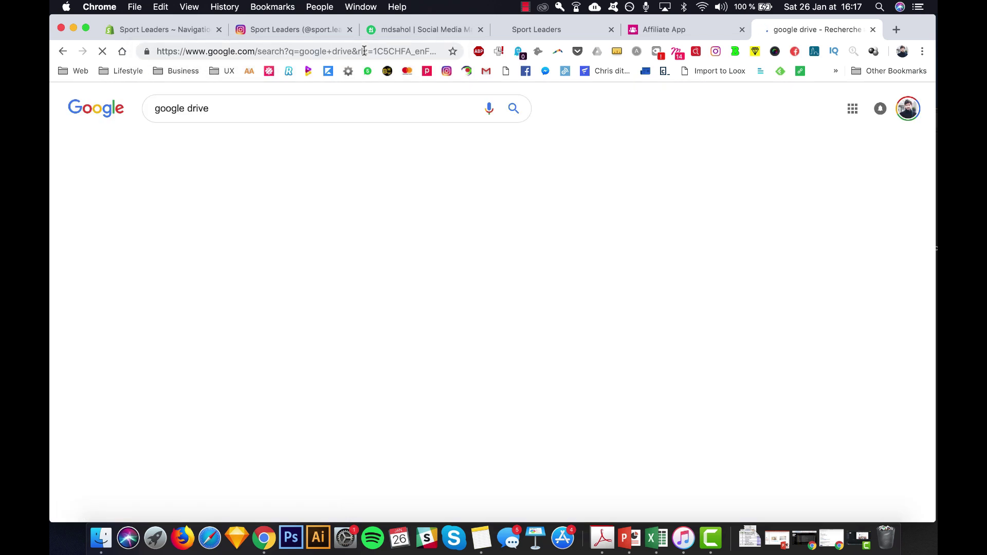
{"action": "left_click", "coordinate": [204, 202]}
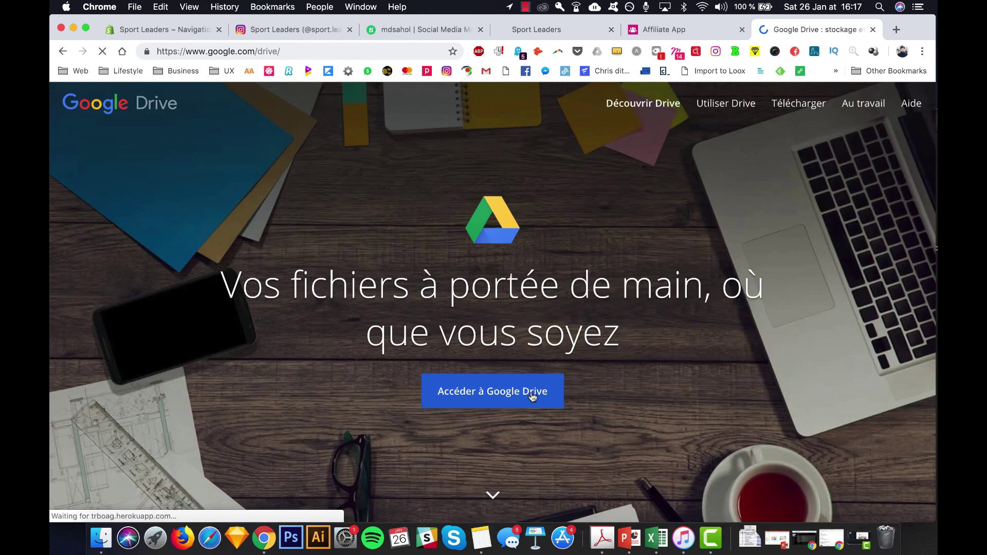
{"action": "left_click", "coordinate": [534, 393]}
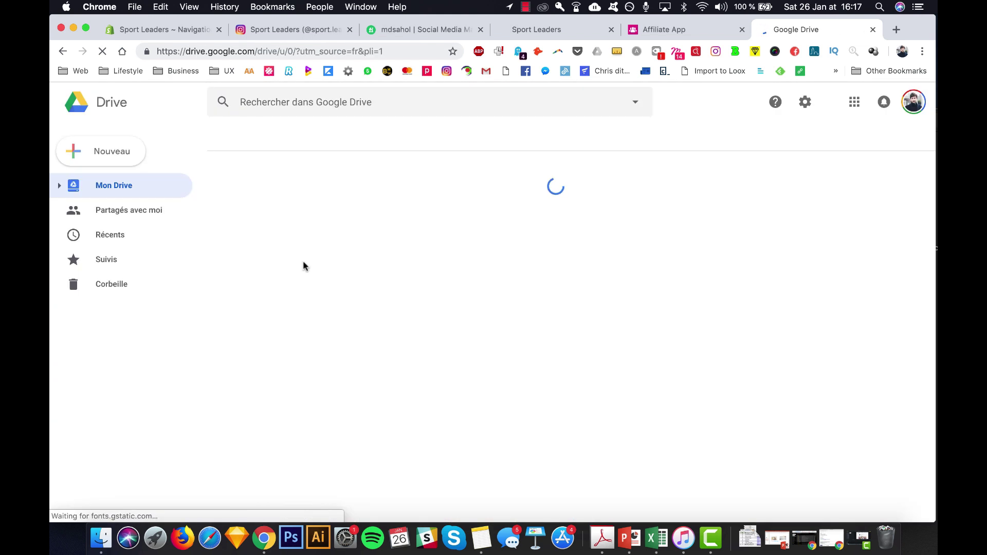
{"action": "left_click", "coordinate": [88, 154]}
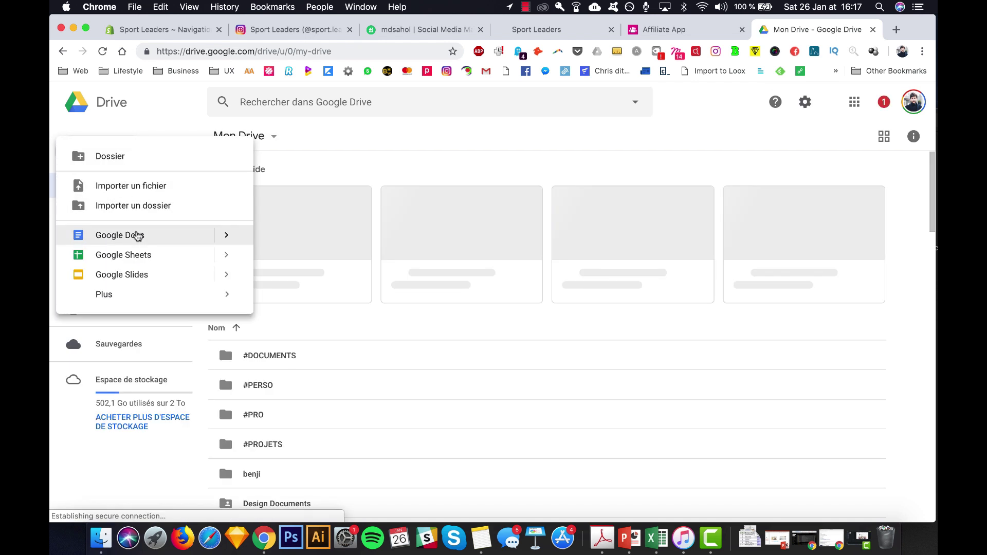
- Create a Google Sheets file and rename it 'Premier envoi instagram: programme affiliation'
{"action": "left_click", "coordinate": [156, 258]}
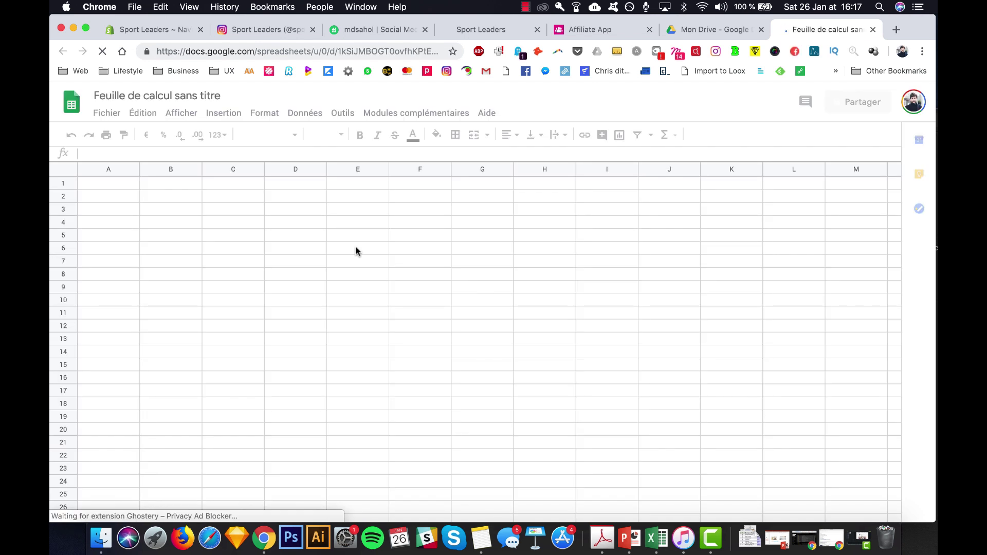
{"action": "left_click", "coordinate": [174, 96]}
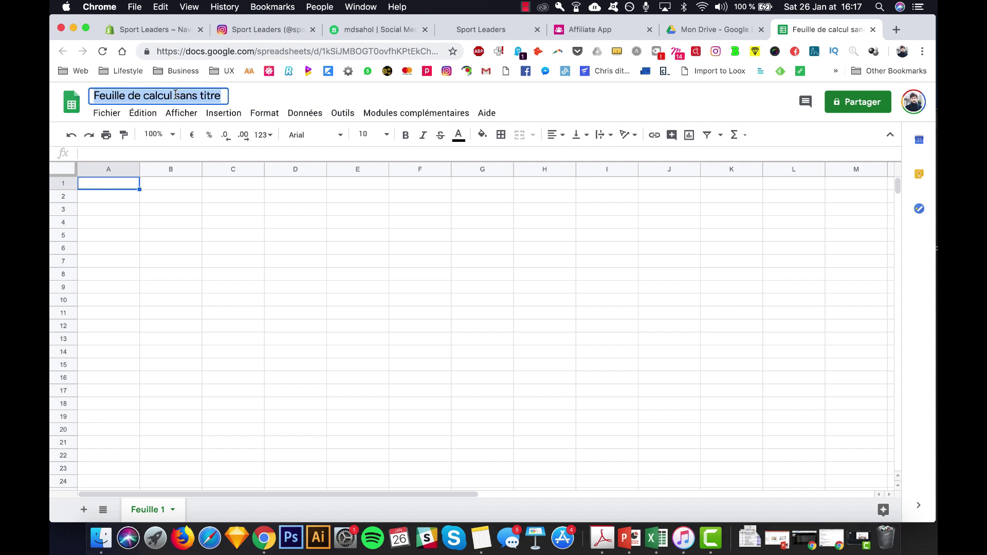
{"action": "type", "text": "Pre"}
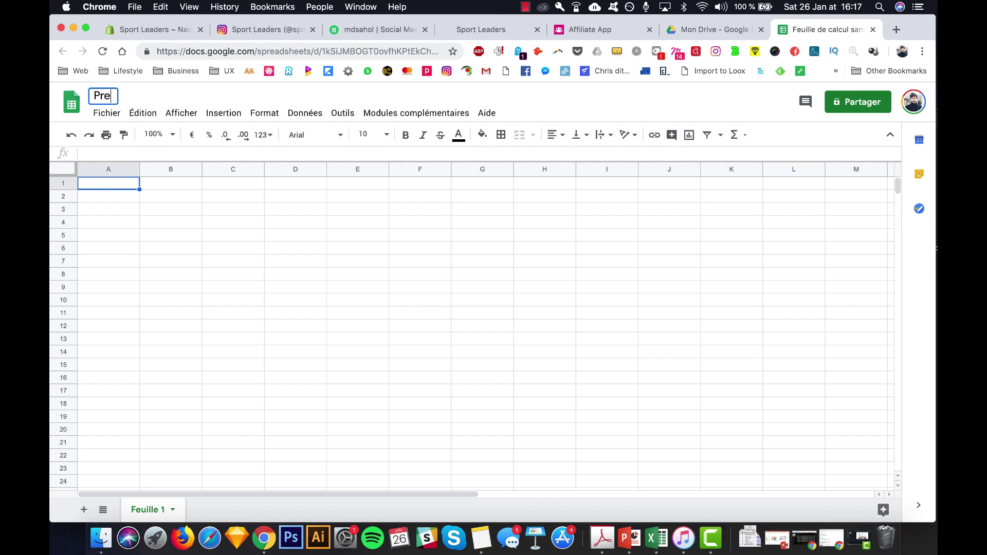
{"action": "type", "text": "mier envoi"}
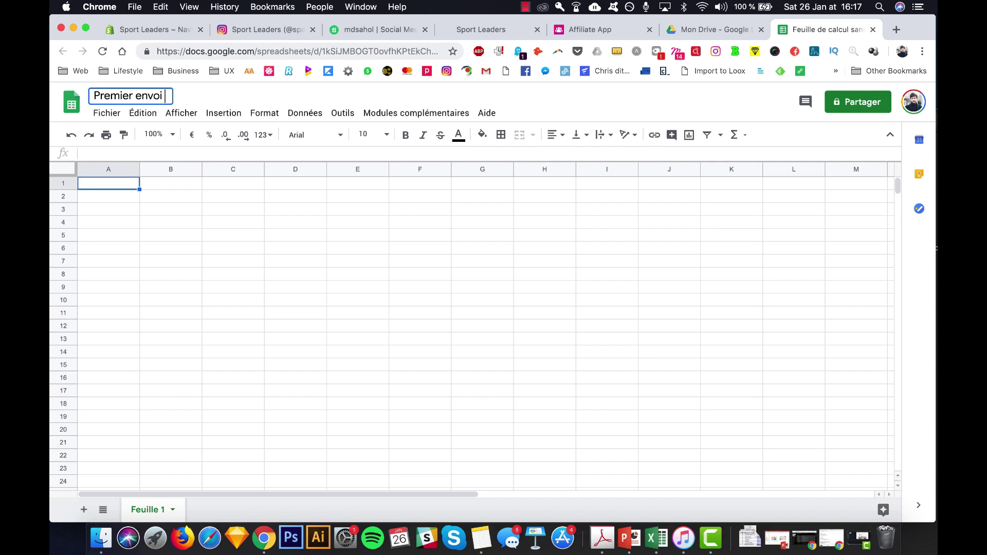
{"action": "type", "text": " instagram: profg"}
{"action": "key", "text": "BackSpace"}
{"action": "key", "text": "BackSpace"}
{"action": "type", "text": "gr"}
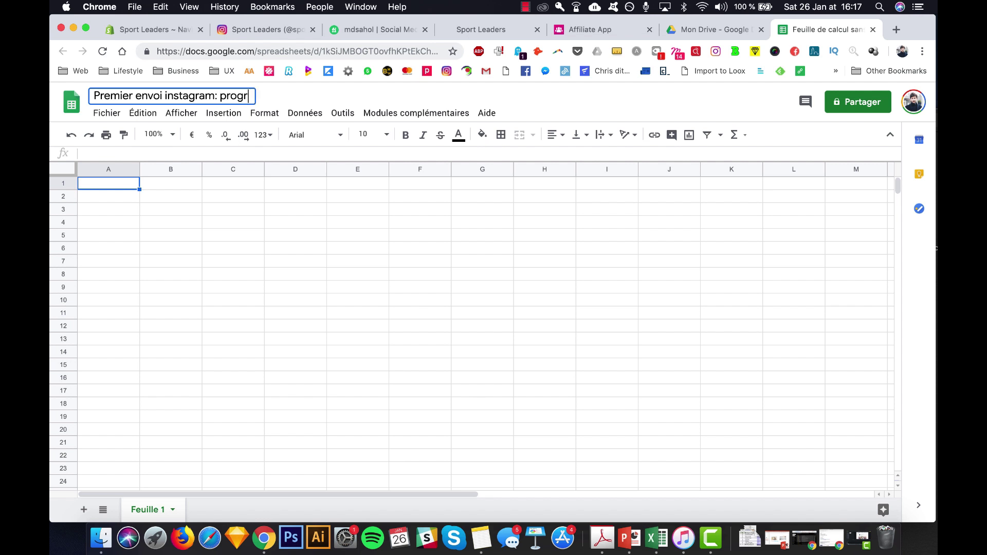
{"action": "type", "text": "amme affi"}
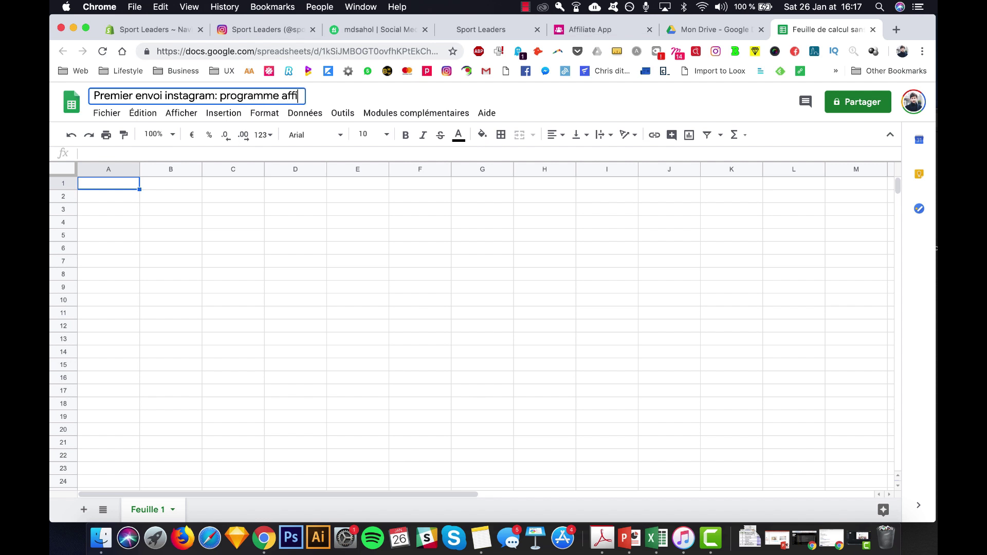
{"action": "type", "text": "liation"}
{"action": "left_click", "coordinate": [150, 222]}
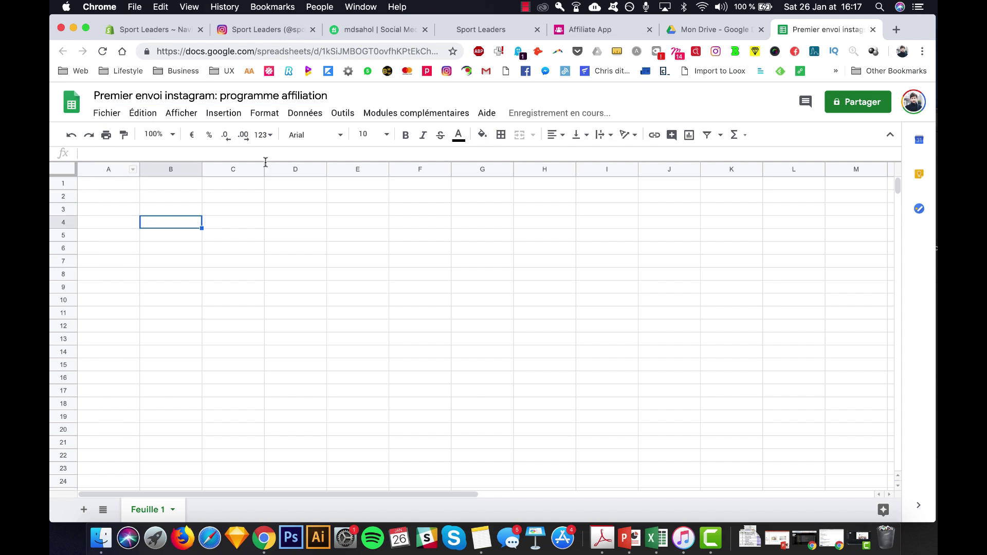
- Enable the Mail Merge with Attachments add-on in the spreadsheet
{"action": "left_click", "coordinate": [388, 118]}
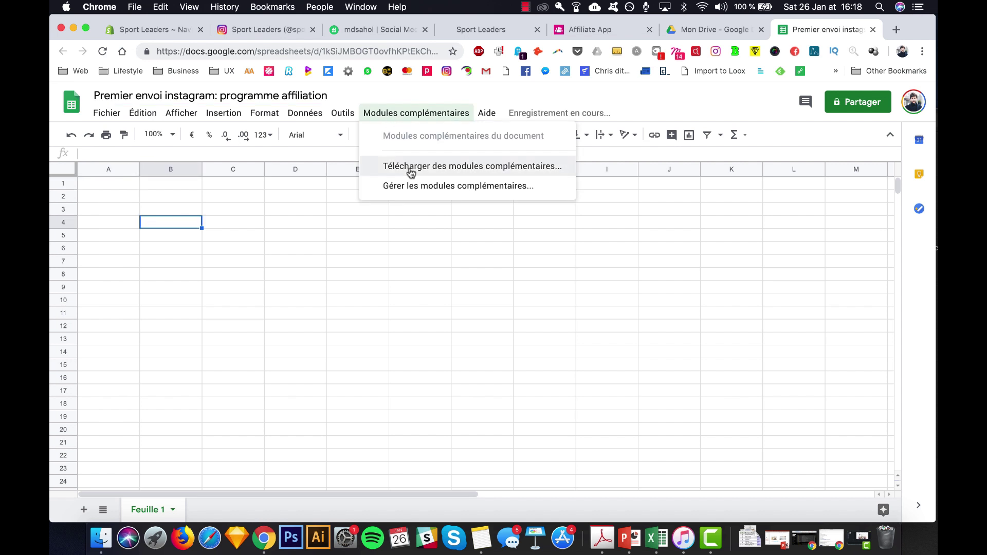
{"action": "left_click", "coordinate": [367, 120]}
{"action": "left_click", "coordinate": [340, 117]}
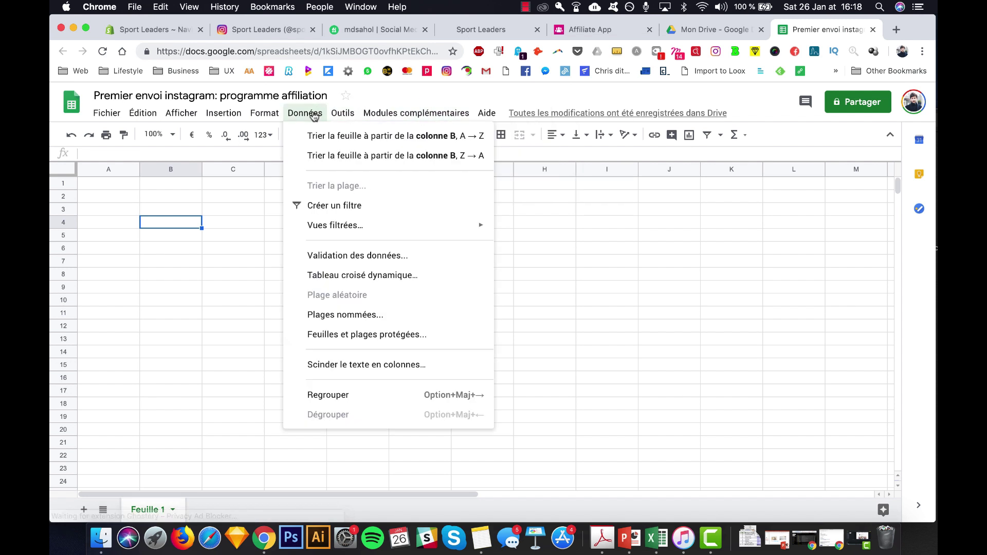
{"action": "mouse_move", "coordinate": [337, 119]}
{"action": "mouse_move", "coordinate": [407, 119]}
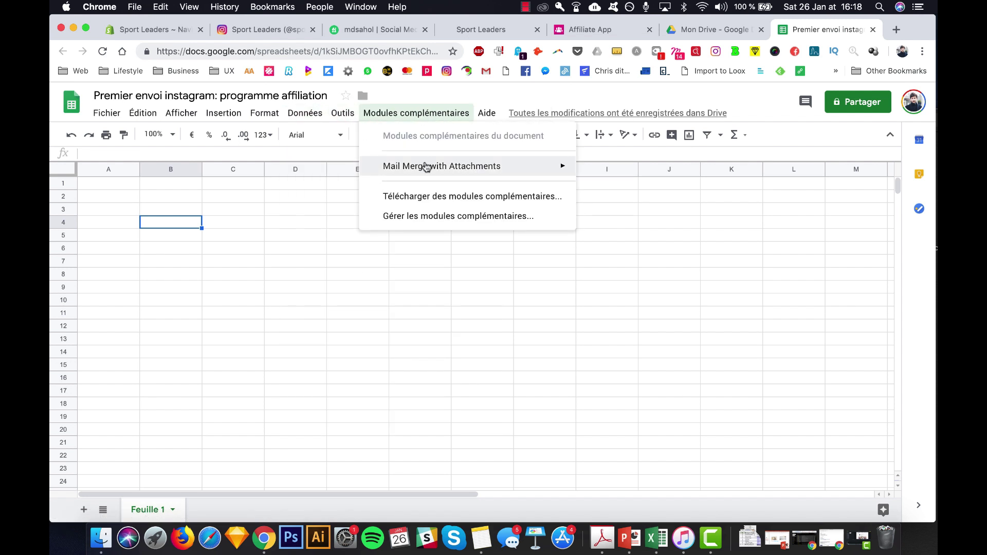
{"action": "mouse_move", "coordinate": [392, 171]}
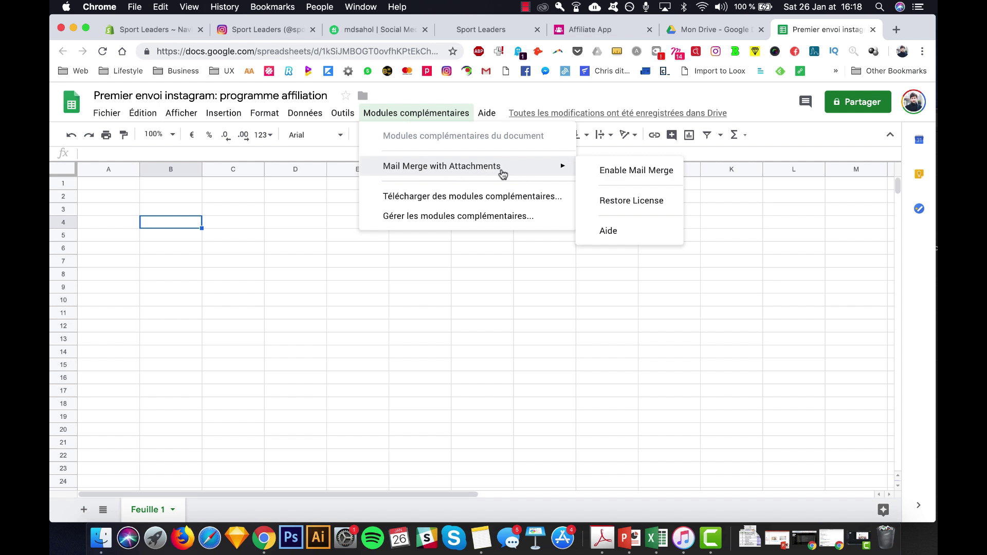
{"action": "left_click", "coordinate": [610, 176]}
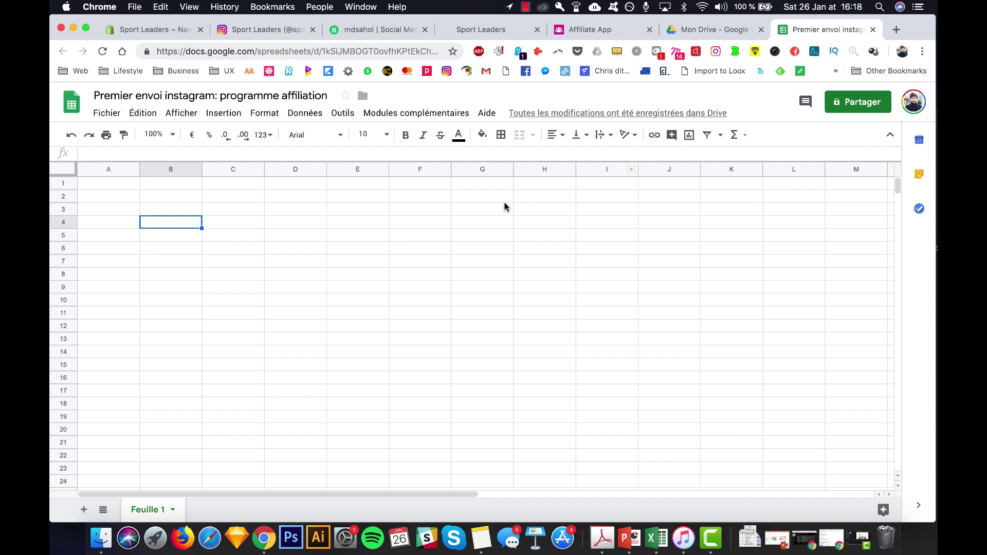
- Create the Mail Merge template sheet with name, email and status columns
{"action": "left_click", "coordinate": [434, 114]}
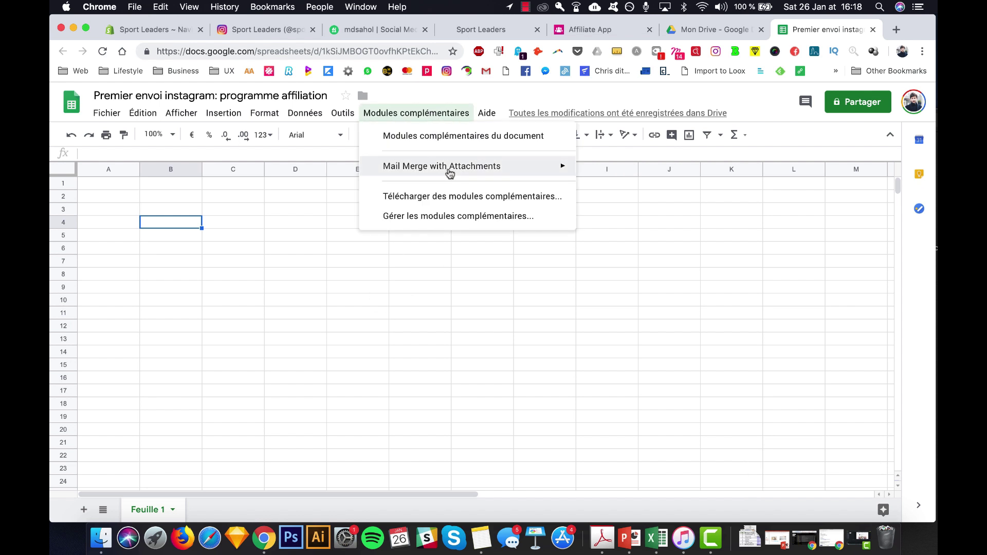
{"action": "mouse_move", "coordinate": [448, 173]}
{"action": "left_click", "coordinate": [661, 175]}
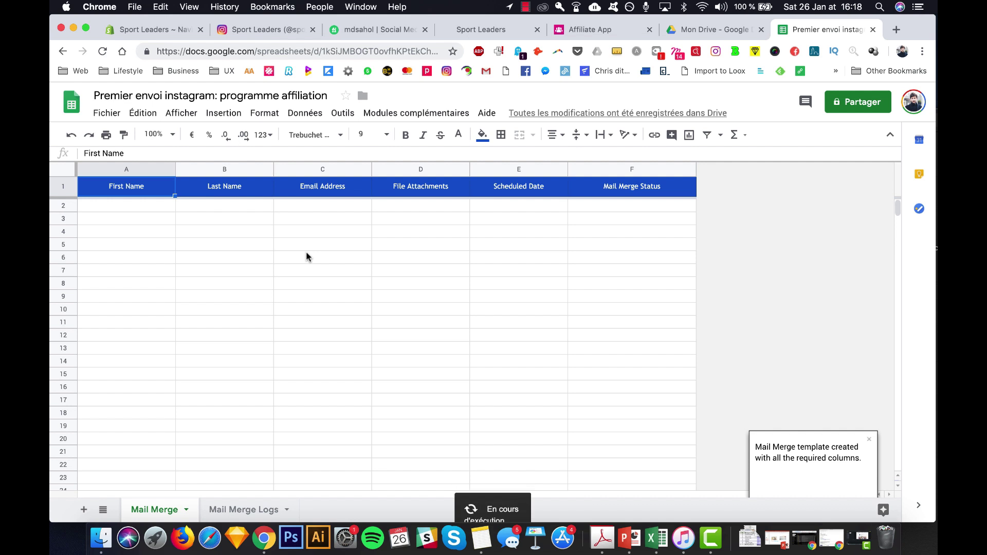
- Search the web for yesware in a new tab and open yesware.com
{"action": "key", "text": "super+t"}
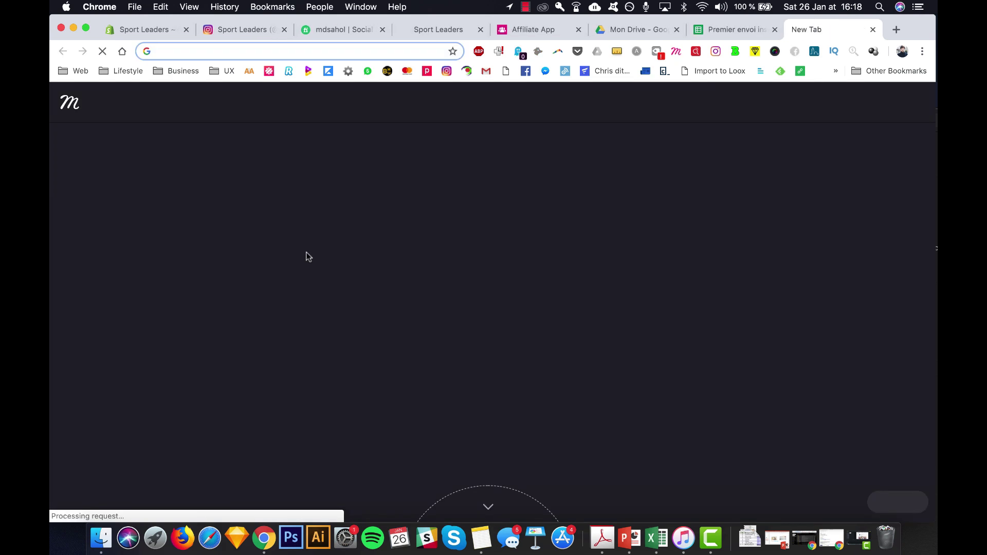
{"action": "type", "text": "yesware"}
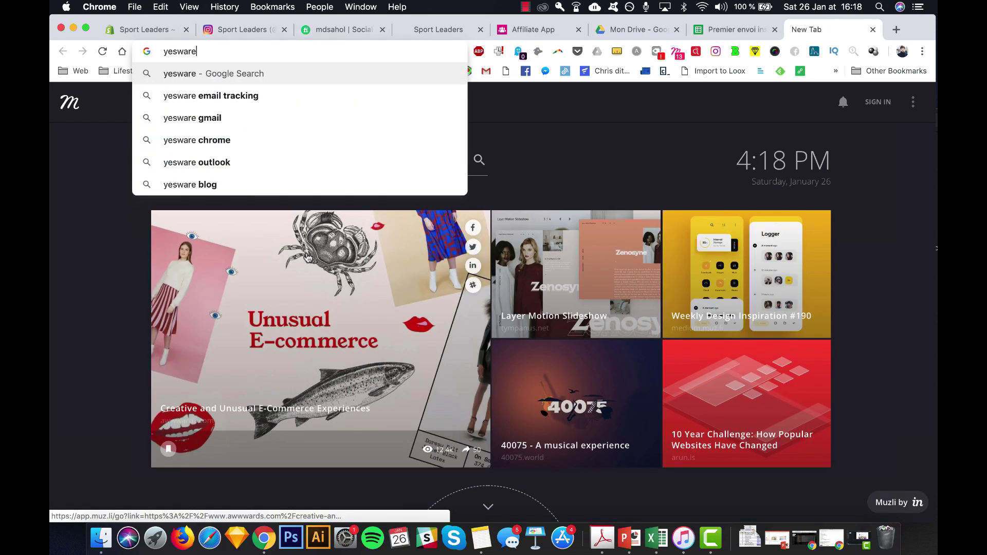
{"action": "key", "text": "Return"}
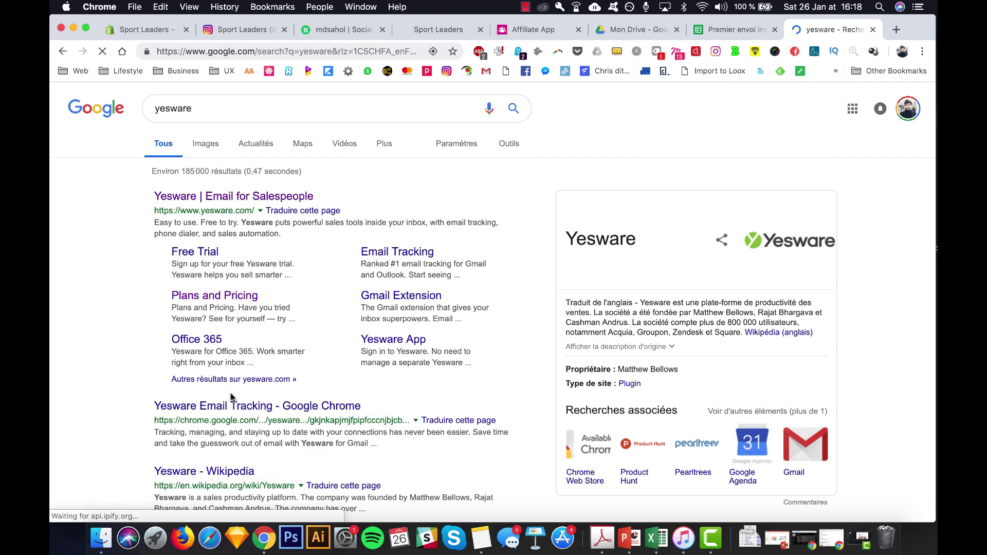
{"action": "left_click", "coordinate": [238, 198]}
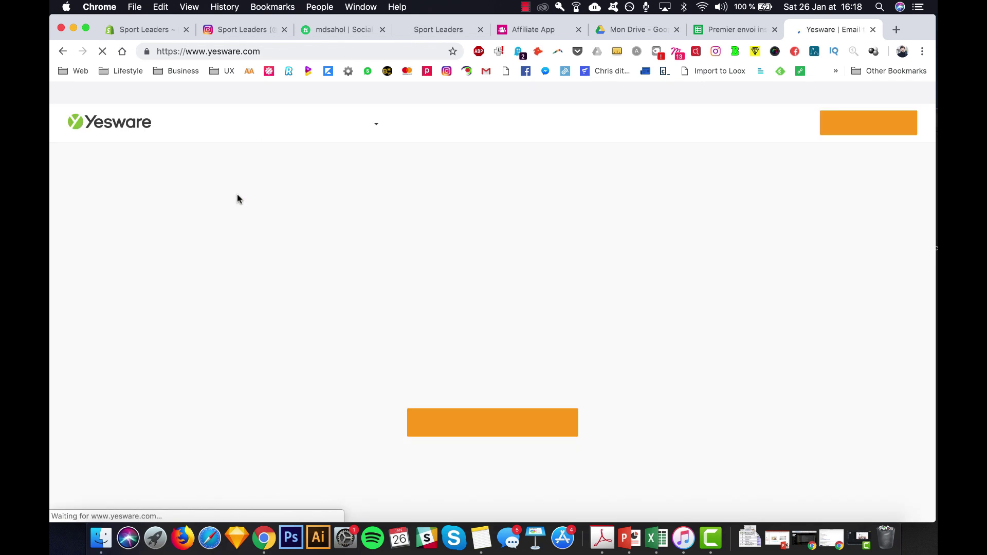
- Accept the Yesware cookies and scroll through its email open and reply tracking features
{"action": "scroll", "coordinate": [374, 292], "scroll_direction": "down", "scroll_amount": 10}
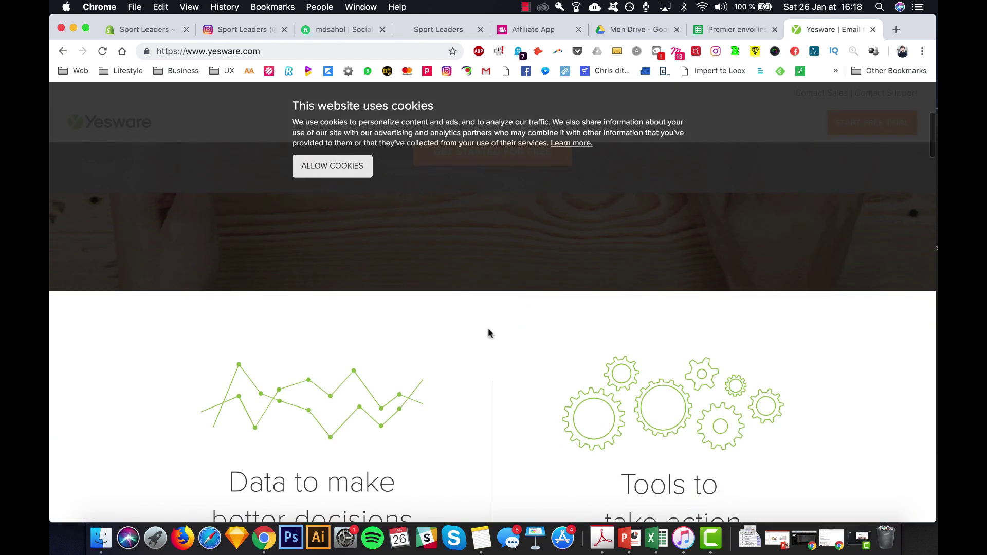
{"action": "left_click", "coordinate": [355, 165]}
{"action": "scroll", "coordinate": [468, 267], "scroll_direction": "down", "scroll_amount": 6}
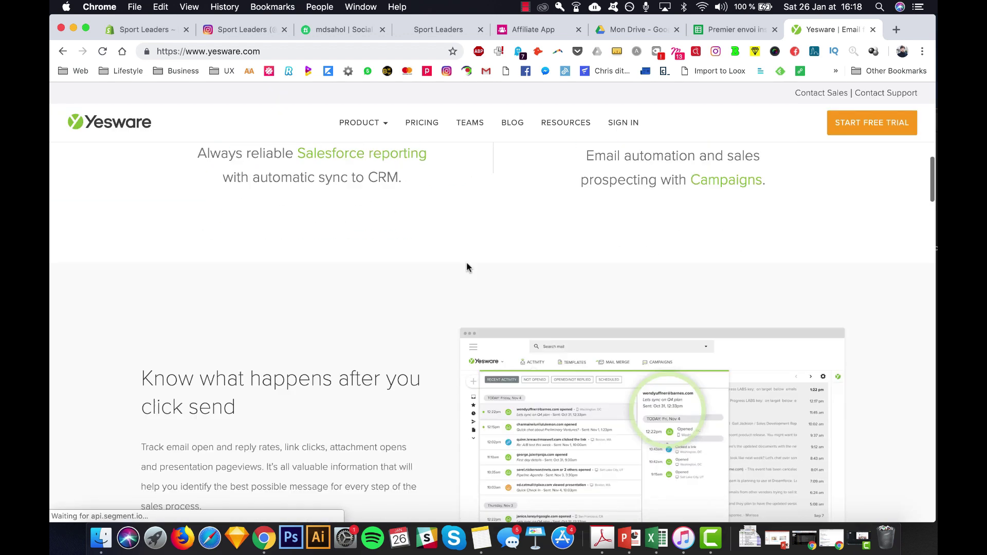
{"action": "scroll", "coordinate": [467, 267], "scroll_direction": "down", "scroll_amount": 1}
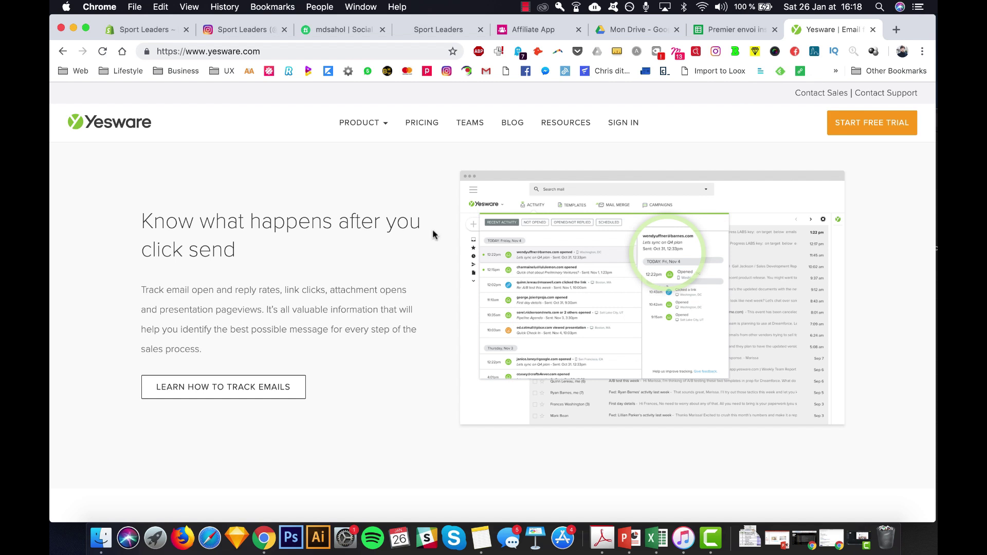
{"action": "scroll", "coordinate": [442, 321], "scroll_direction": "down", "scroll_amount": 10}
{"action": "scroll", "coordinate": [564, 342], "scroll_direction": "down", "scroll_amount": 7}
{"action": "scroll", "coordinate": [563, 337], "scroll_direction": "up", "scroll_amount": 15}
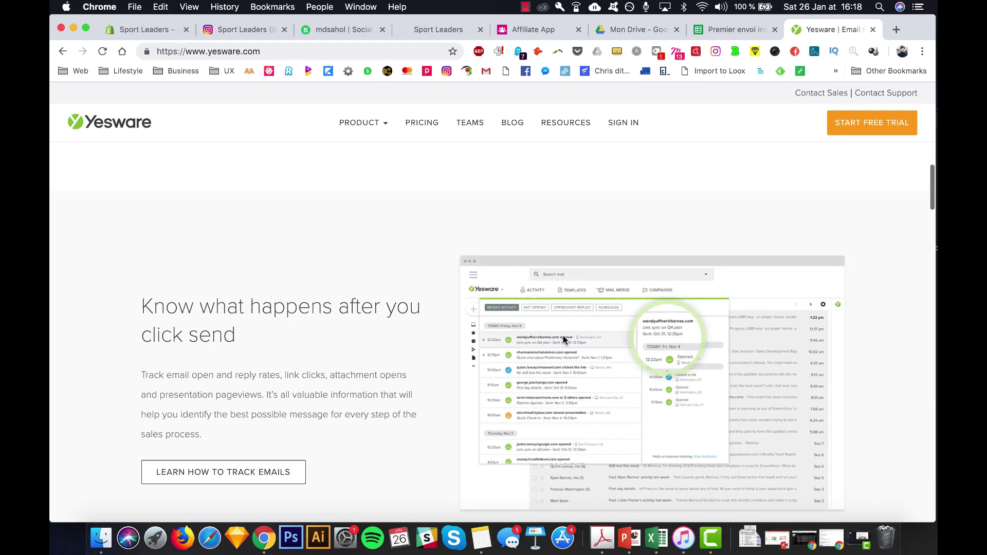
{"action": "scroll", "coordinate": [563, 337], "scroll_direction": "up", "scroll_amount": 5}
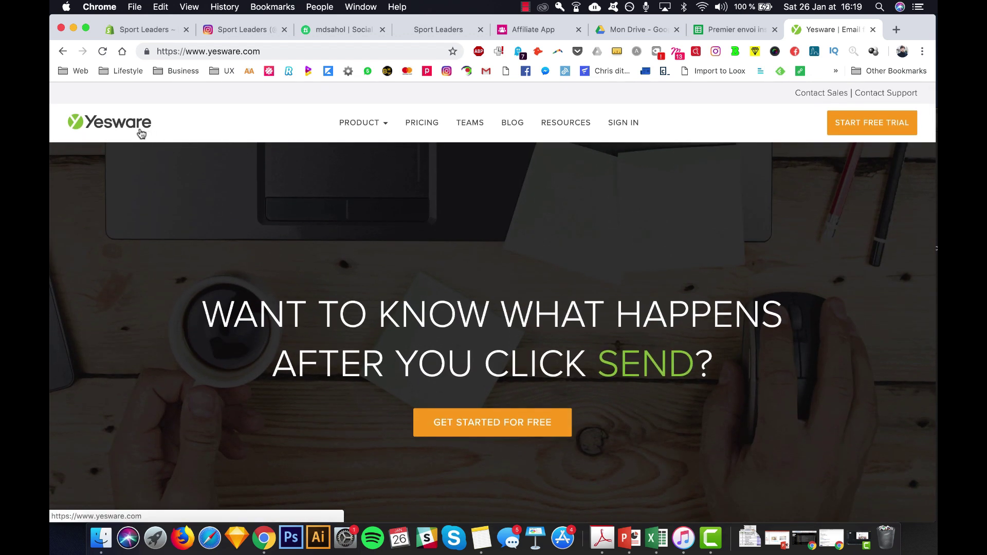
- Replace the Yesware address with markethero.io and scroll through its homepage
{"action": "left_click", "coordinate": [278, 52]}
{"action": "type", "text": "mark"}
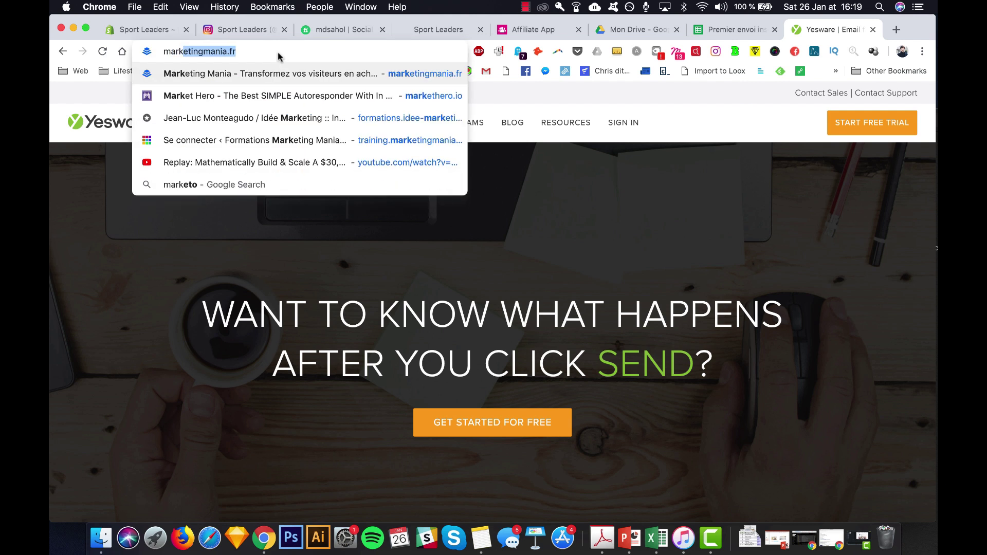
{"action": "type", "text": "et"}
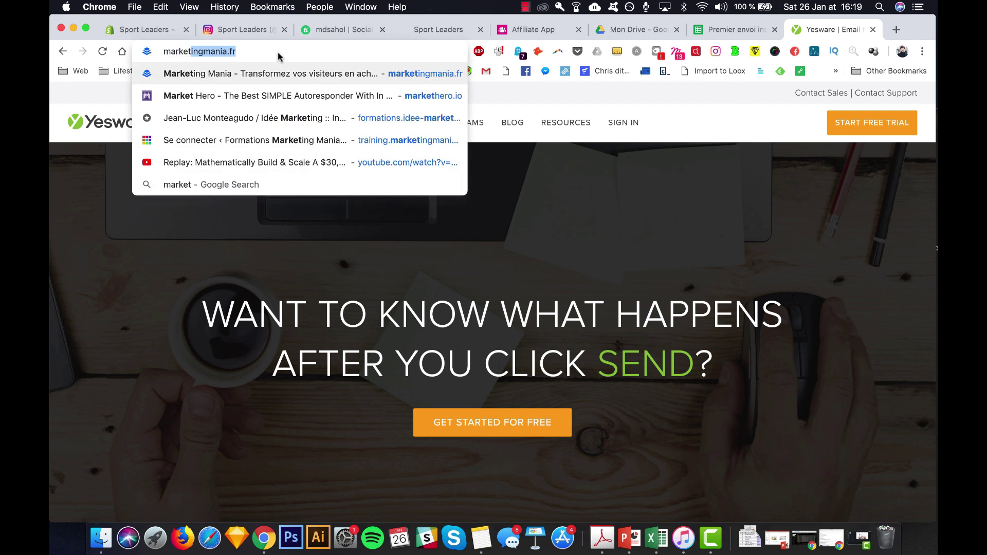
{"action": "type", "text": "hero"}
{"action": "key", "text": "Return"}
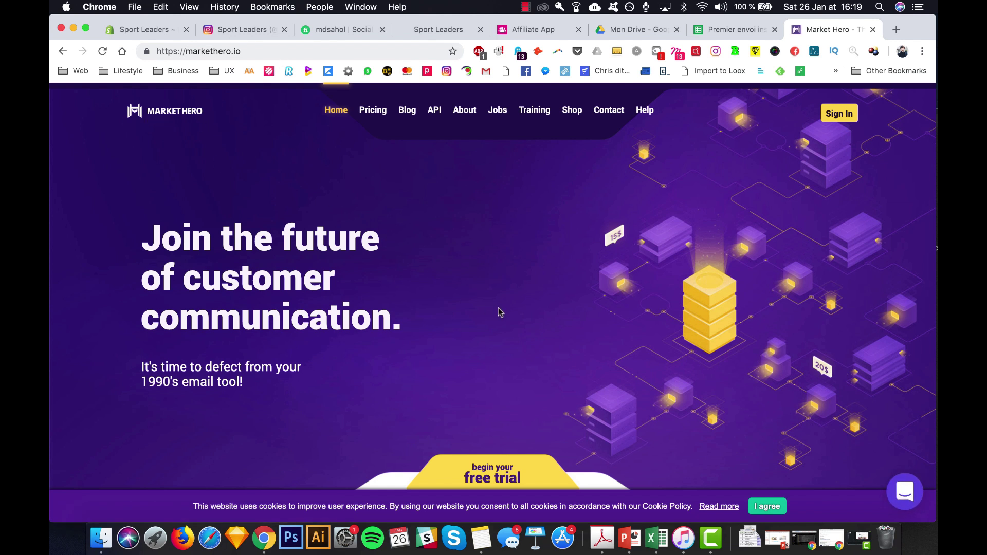
{"action": "scroll", "coordinate": [499, 312], "scroll_direction": "down", "scroll_amount": 10}
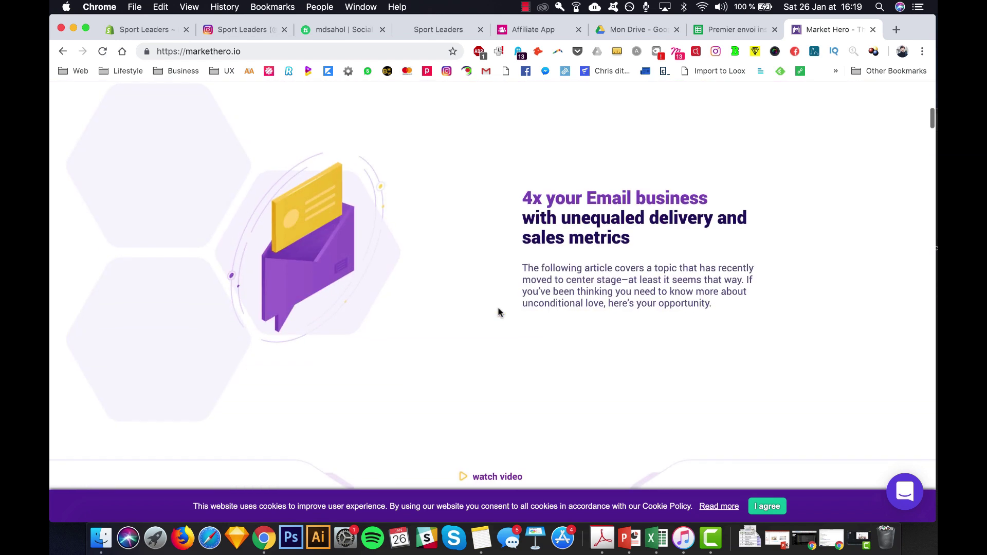
{"action": "scroll", "coordinate": [569, 349], "scroll_direction": "down", "scroll_amount": 12}
{"action": "scroll", "coordinate": [568, 350], "scroll_direction": "up", "scroll_amount": 8}
{"action": "scroll", "coordinate": [569, 349], "scroll_direction": "down", "scroll_amount": 7}
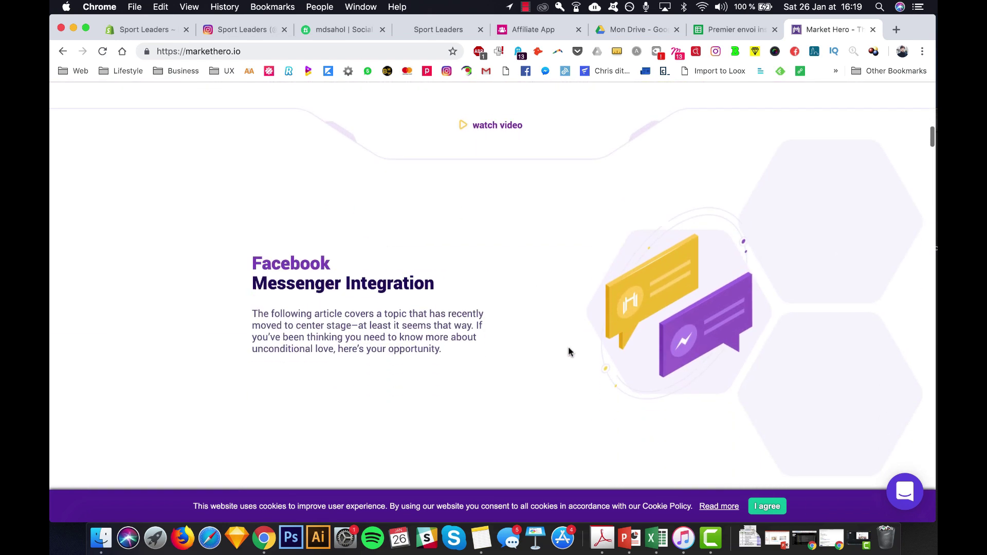
{"action": "scroll", "coordinate": [568, 348], "scroll_direction": "down", "scroll_amount": 5}
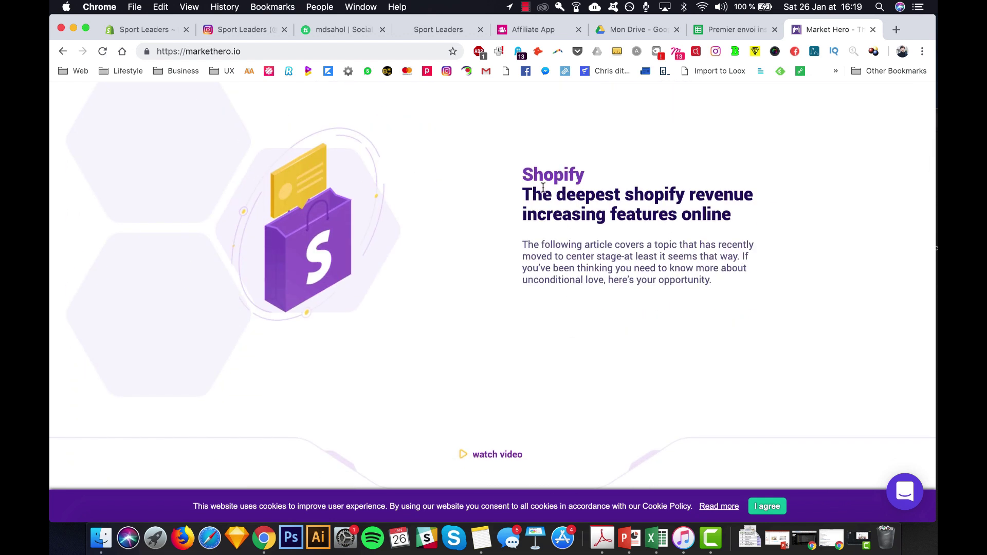
- Highlight the Shopify heading on Market Hero and review the feature sections below it
{"action": "left_click_drag", "start_coordinate": [530, 175], "coordinate": [628, 181]}
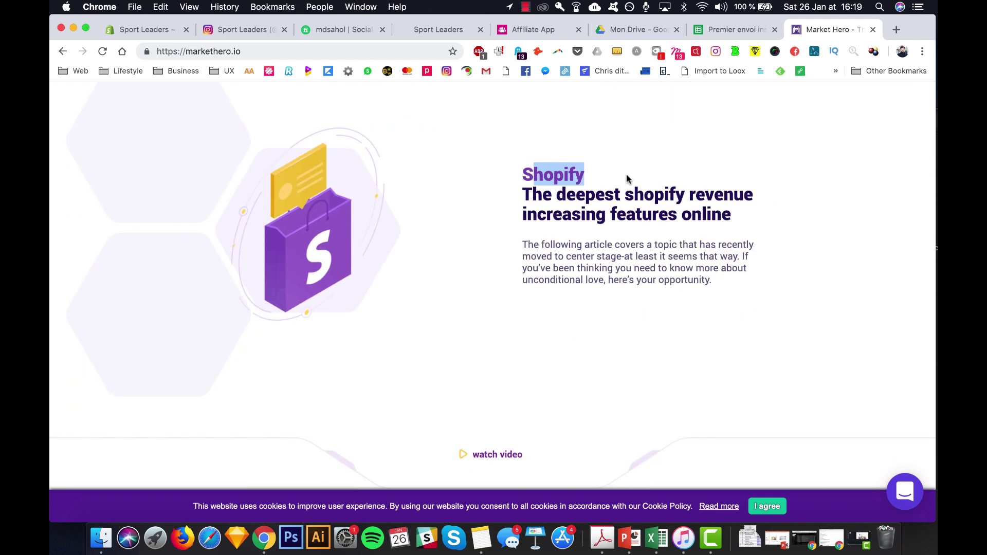
{"action": "double_click", "coordinate": [576, 175]}
{"action": "scroll", "coordinate": [577, 175], "scroll_direction": "down", "scroll_amount": 3}
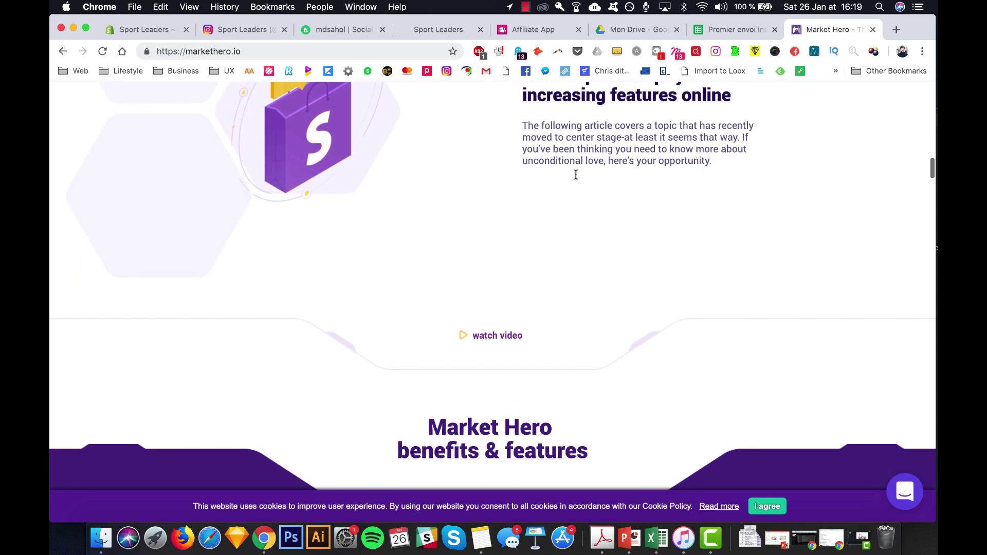
{"action": "scroll", "coordinate": [665, 236], "scroll_direction": "down", "scroll_amount": 8}
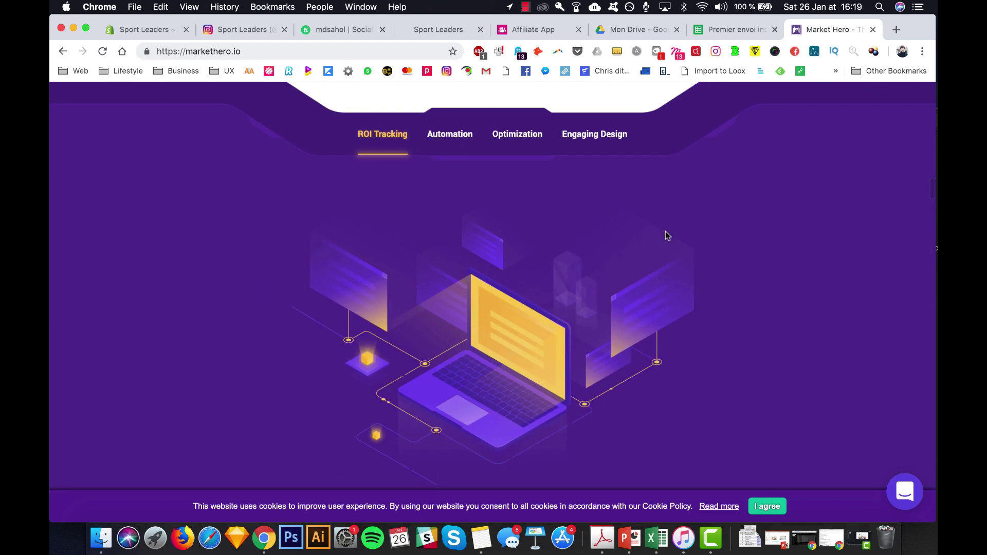
{"action": "scroll", "coordinate": [667, 236], "scroll_direction": "down", "scroll_amount": 15}
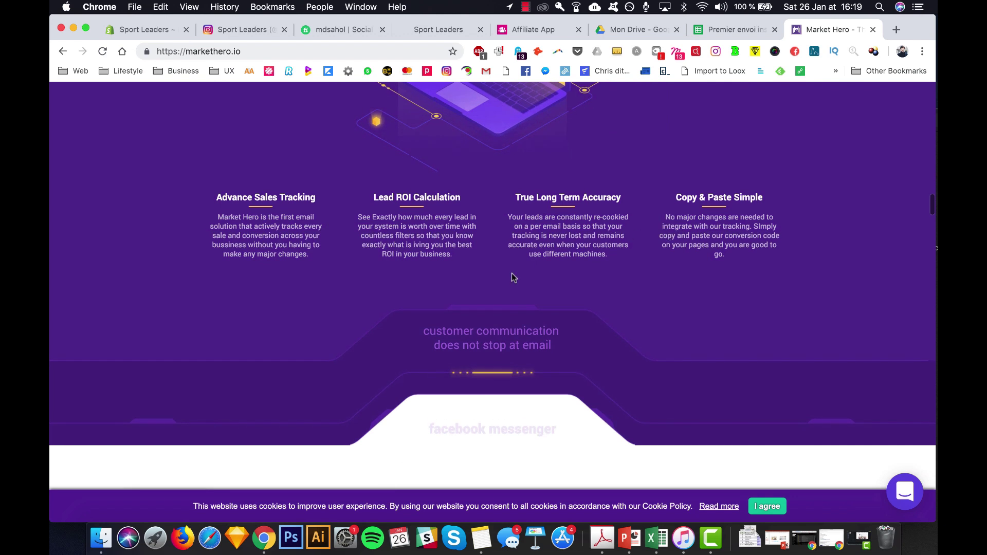
{"action": "scroll", "coordinate": [566, 206], "scroll_direction": "up", "scroll_amount": 20}
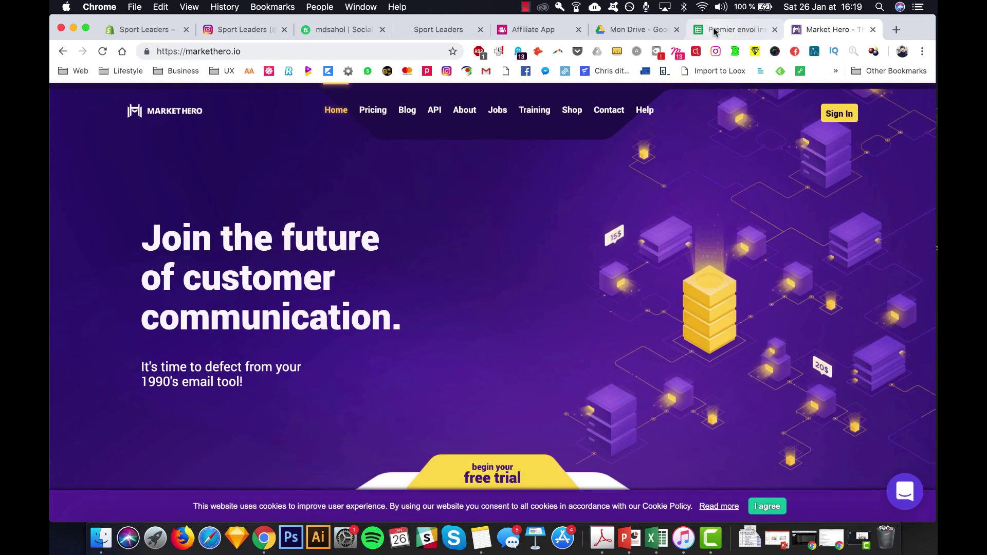
{"action": "left_click", "coordinate": [715, 30]}
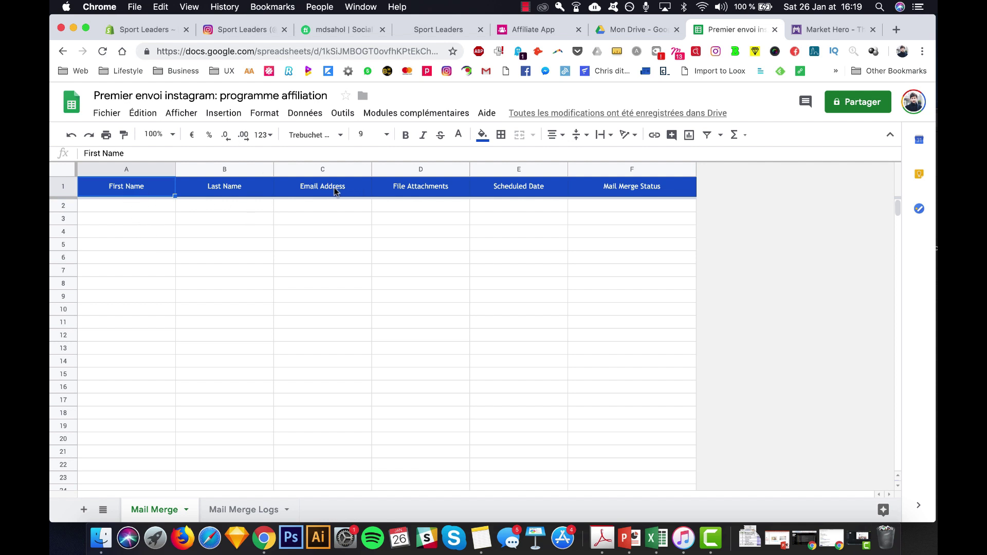
- Copy the influencers' first names from Excel column G into column A of the Mail Merge sheet
{"action": "left_click", "coordinate": [657, 538]}
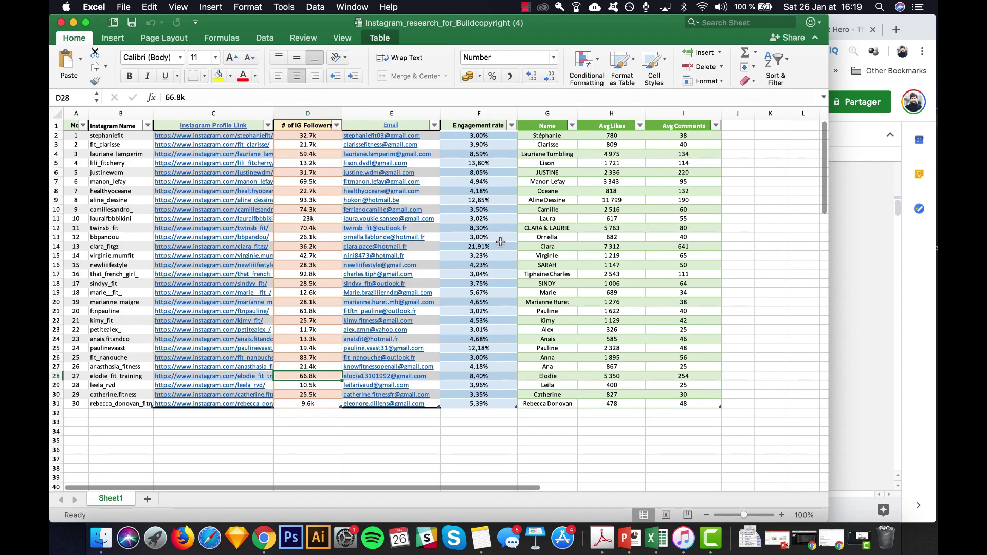
{"action": "left_click_drag", "start_coordinate": [541, 137], "coordinate": [553, 407]}
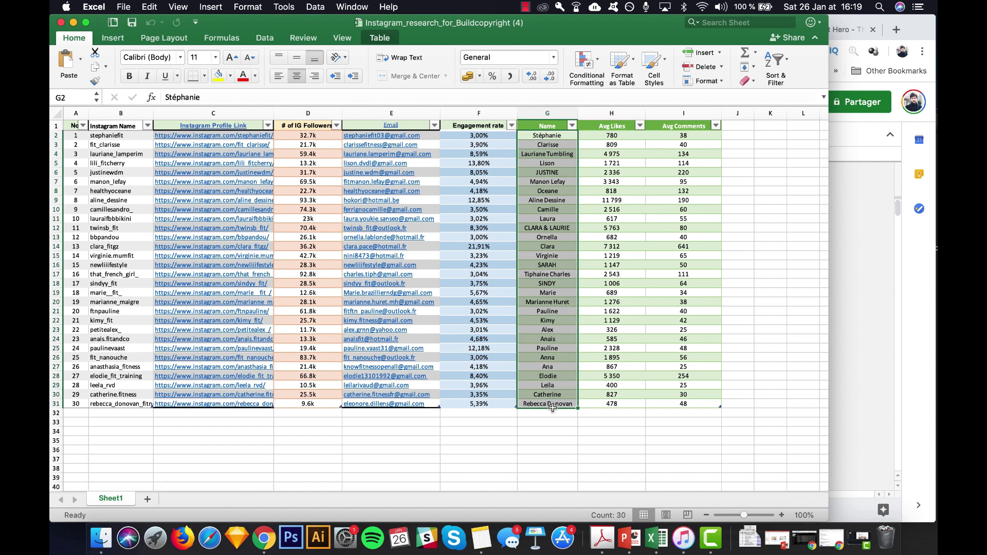
{"action": "key", "text": "super+Tab"}
{"action": "left_click", "coordinate": [132, 209]}
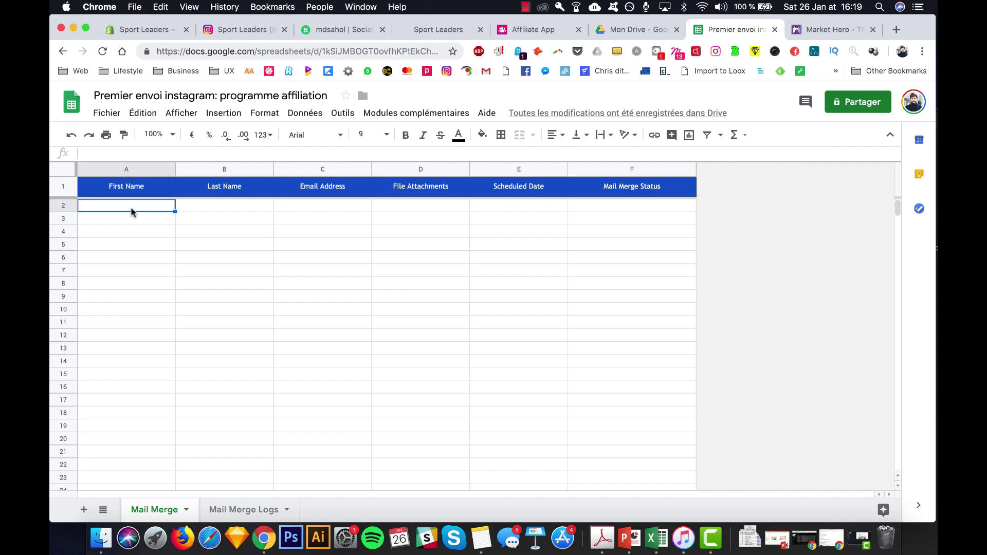
{"action": "key", "text": "super+v"}
{"action": "left_click", "coordinate": [249, 274]}
{"action": "left_click", "coordinate": [219, 210]}
{"action": "key", "text": "super+Tab"}
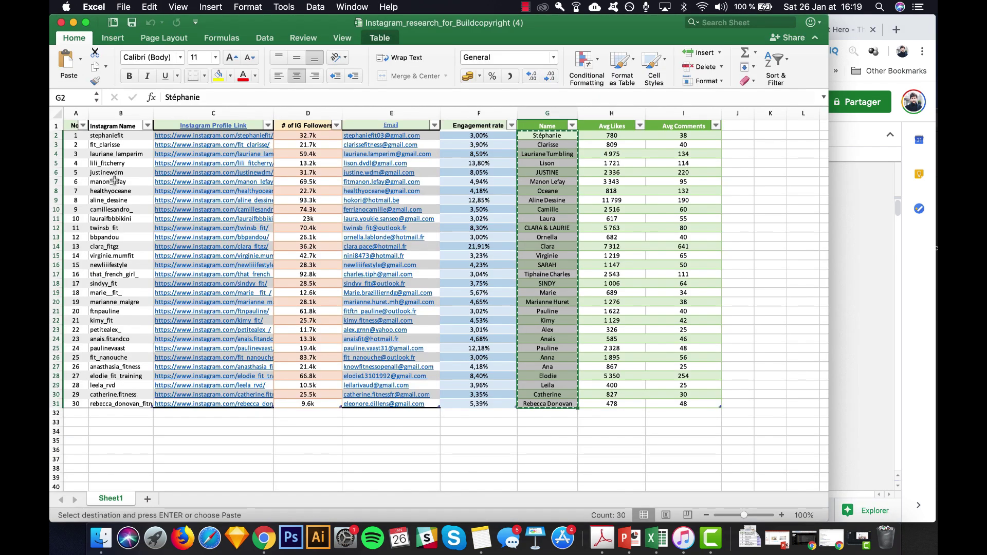
{"action": "key", "text": "super+Tab"}
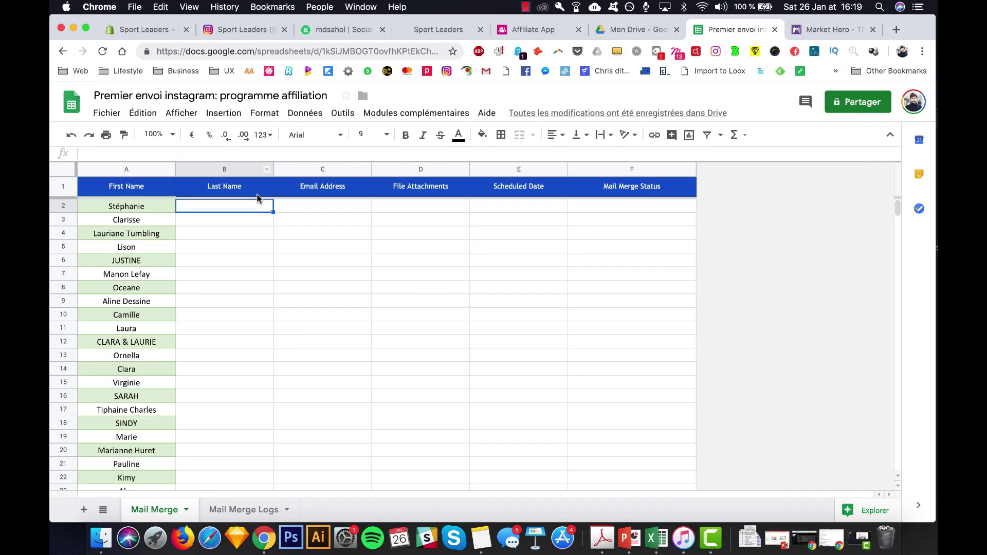
- Copy the email addresses E2:E31 from Excel into column C starting at C2
{"action": "key", "text": "super+Tab"}
{"action": "left_click_drag", "start_coordinate": [383, 135], "coordinate": [404, 404]}
{"action": "key", "text": "super+c"}
{"action": "key", "text": "super+Tab"}
{"action": "left_click", "coordinate": [308, 207]}
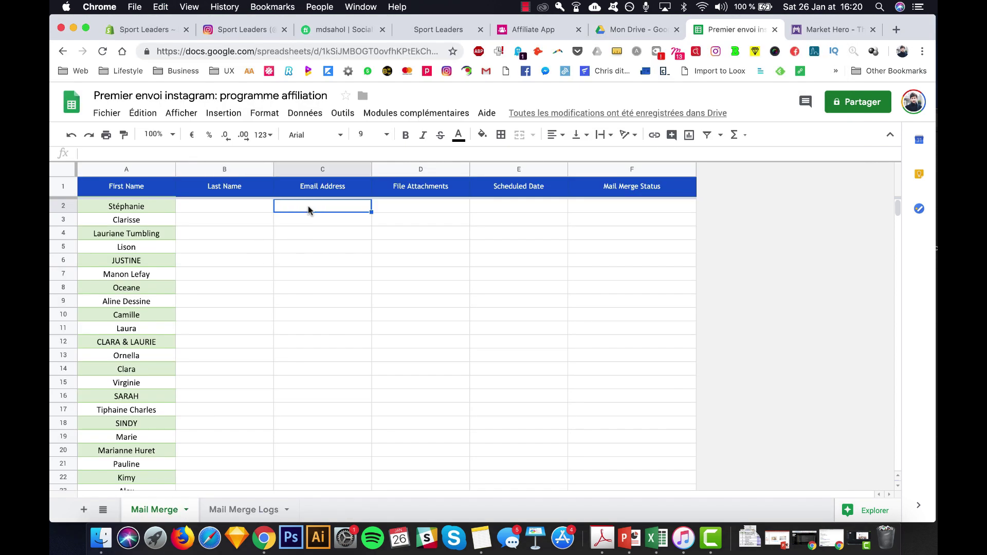
{"action": "key", "text": "super+v"}
{"action": "left_click", "coordinate": [431, 206]}
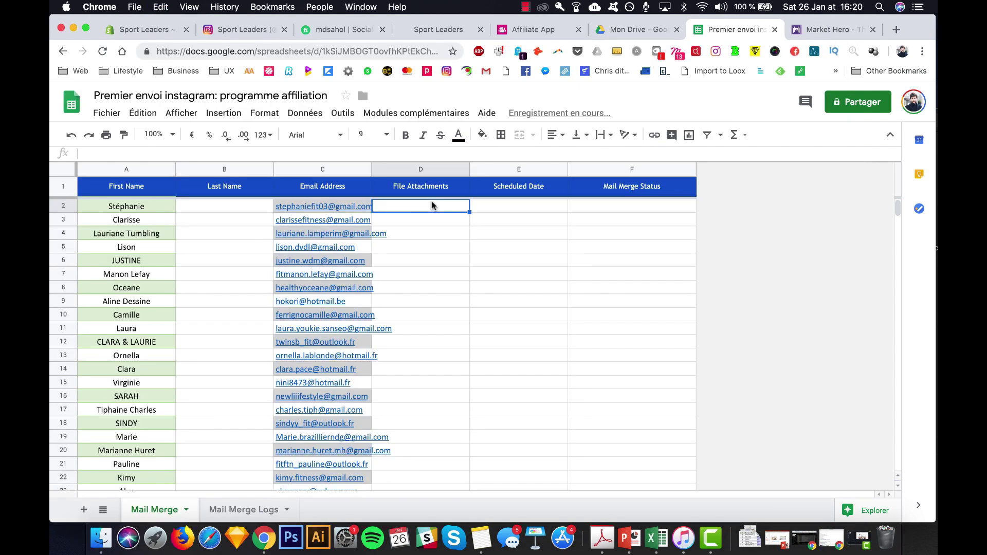
{"action": "scroll", "coordinate": [419, 290], "scroll_direction": "down", "scroll_amount": 3}
{"action": "scroll", "coordinate": [419, 289], "scroll_direction": "up", "scroll_amount": 3}
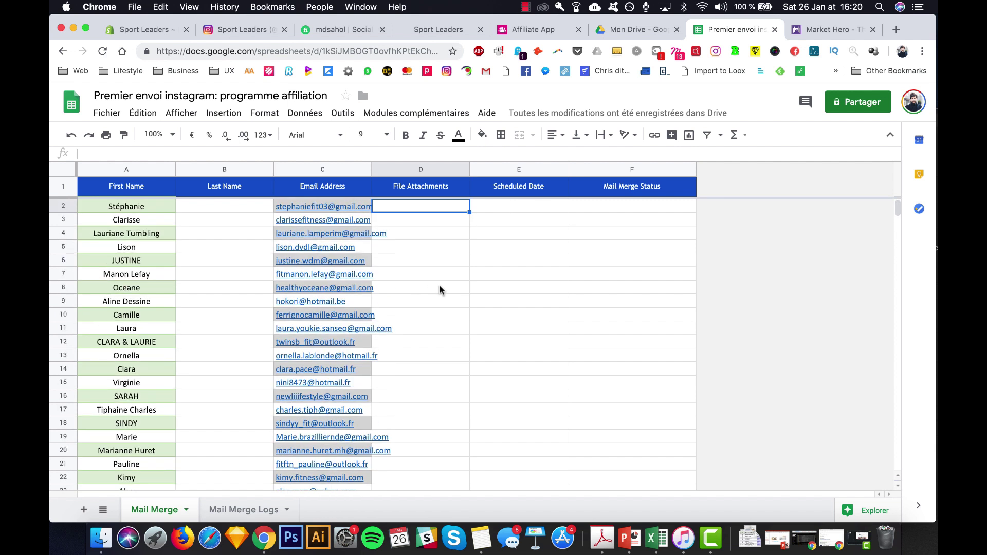
{"action": "left_click", "coordinate": [451, 262]}
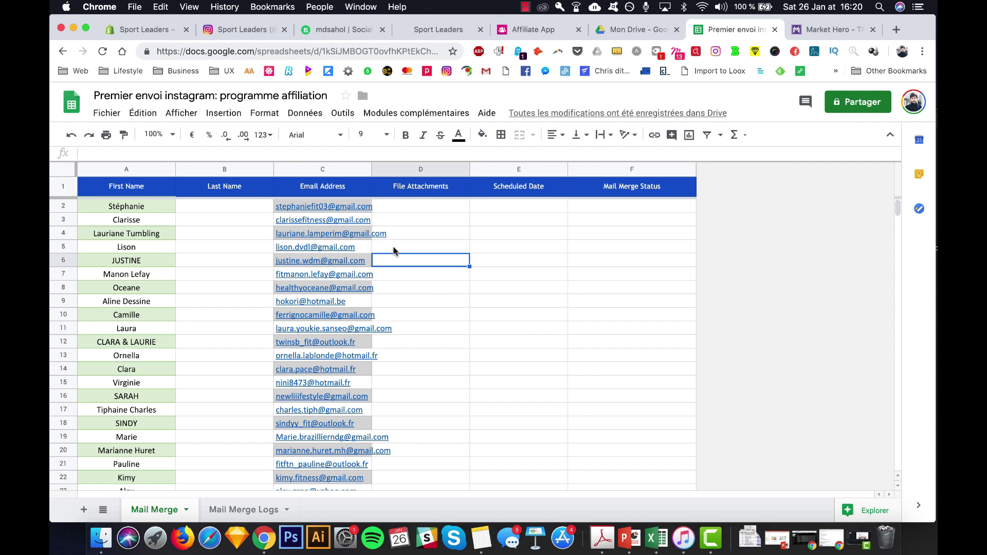
- Open Configure Mail Merge from the Mail Merge with Attachments add-on
{"action": "left_click", "coordinate": [396, 113]}
{"action": "mouse_move", "coordinate": [437, 169]}
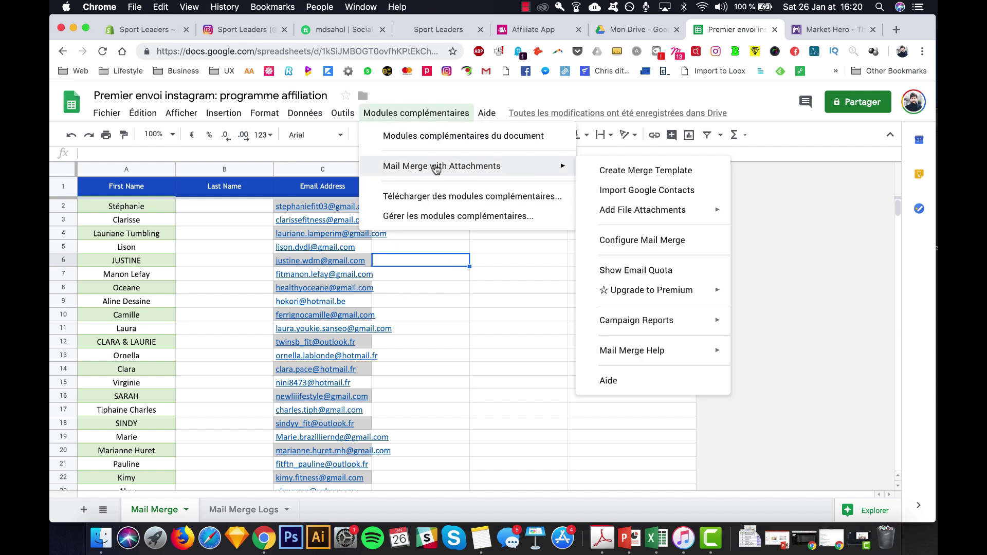
{"action": "left_click", "coordinate": [641, 240]}
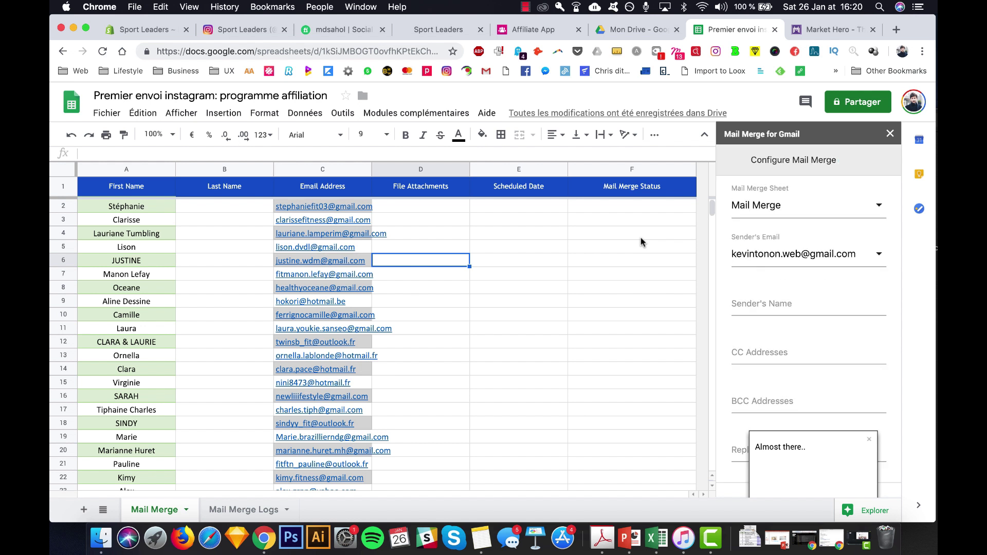
- Choose the sender's Gmail account and start filling in the sender name
{"action": "left_click", "coordinate": [754, 258]}
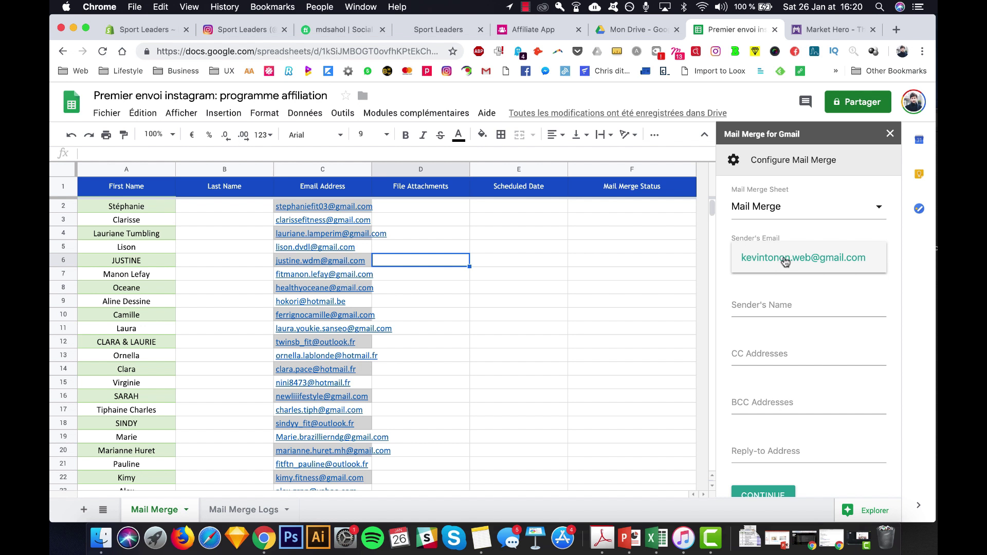
{"action": "left_click", "coordinate": [785, 262]}
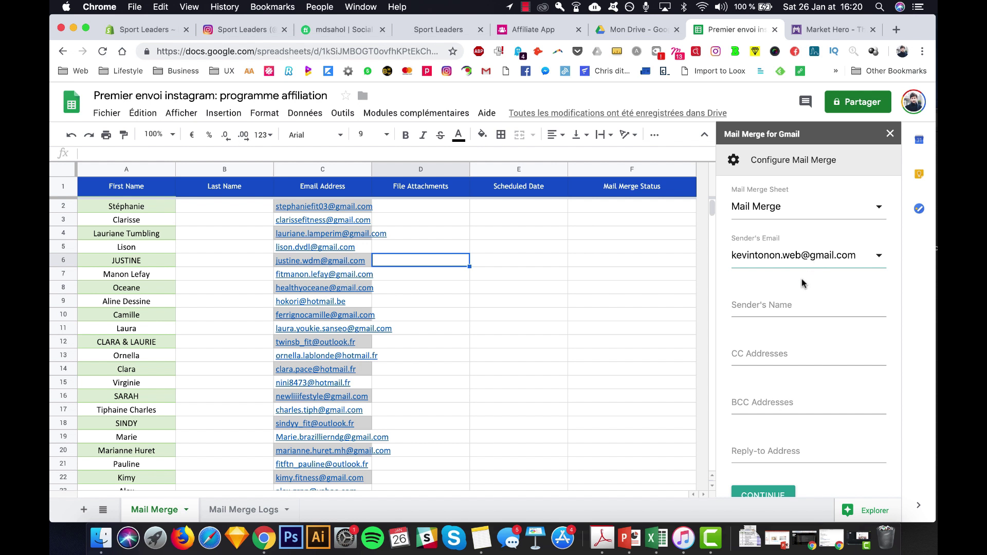
{"action": "scroll", "coordinate": [800, 310], "scroll_direction": "down", "scroll_amount": 2}
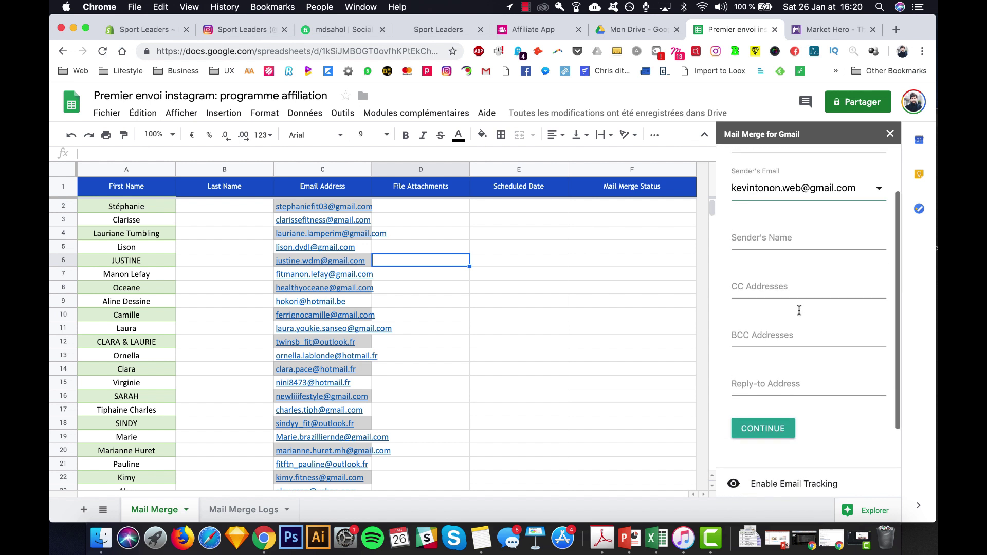
{"action": "left_click", "coordinate": [787, 240]}
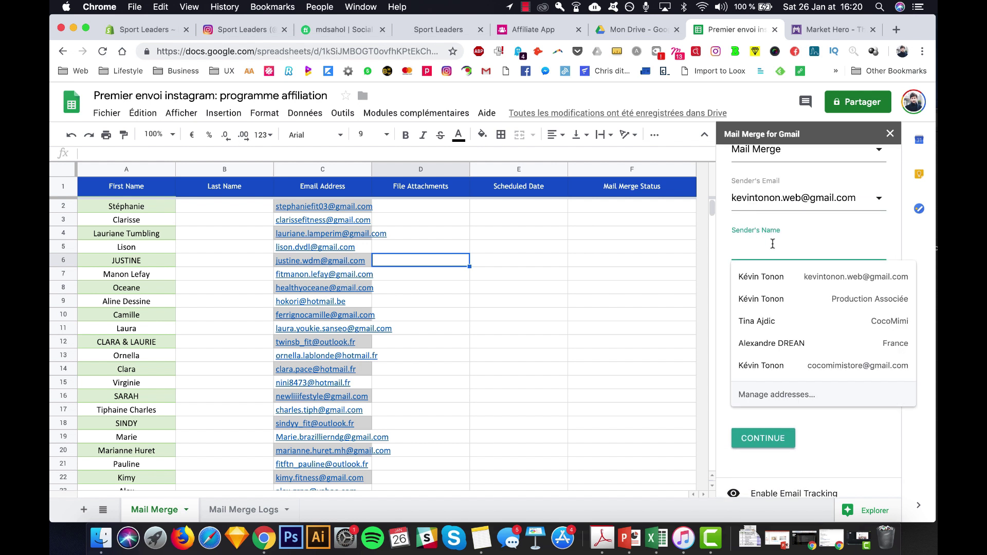
{"action": "left_click", "coordinate": [722, 275]}
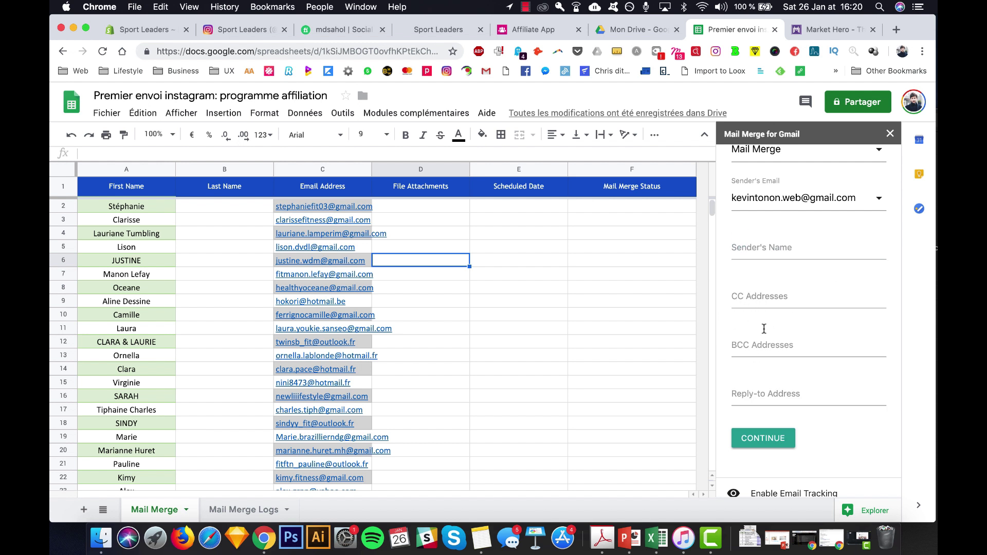
{"action": "scroll", "coordinate": [756, 391], "scroll_direction": "down", "scroll_amount": 4}
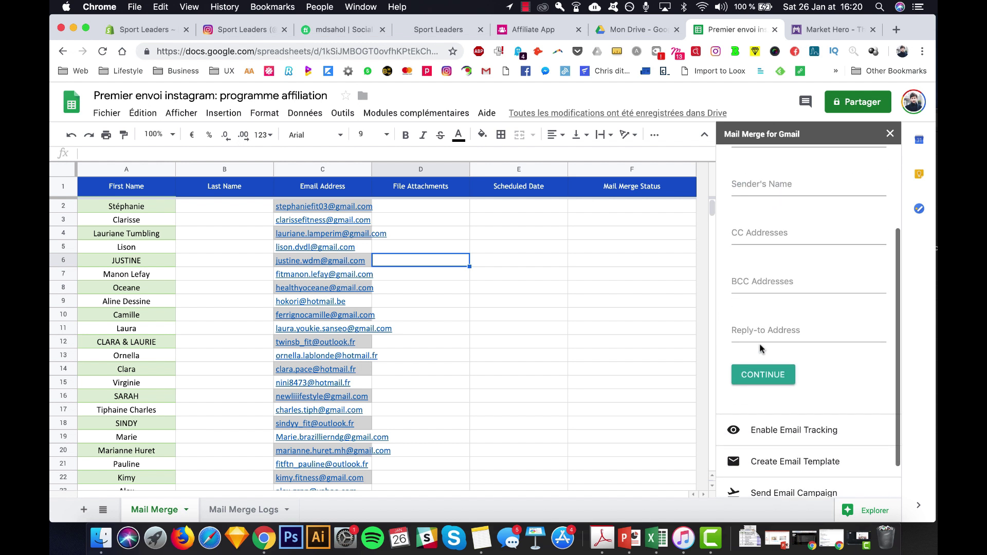
- Continue past the sender and Enable Email Tracking sections, then choose the visual editor
{"action": "left_click", "coordinate": [762, 330]}
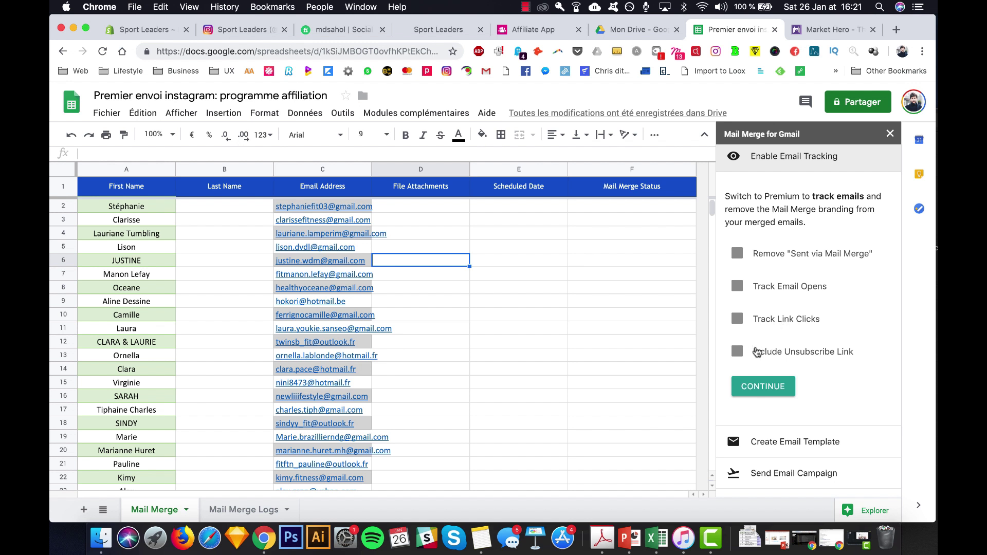
{"action": "left_click", "coordinate": [780, 387]}
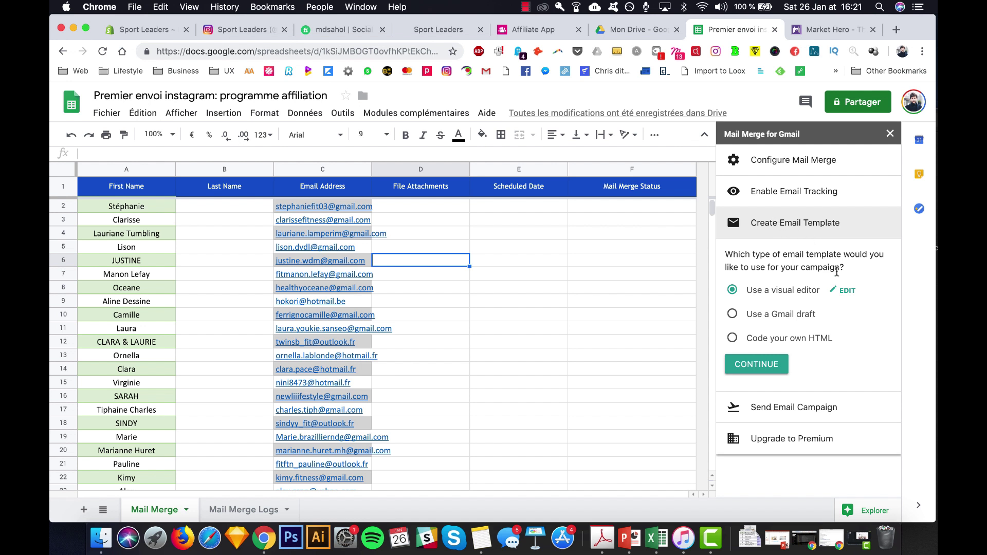
{"action": "left_click", "coordinate": [847, 292]}
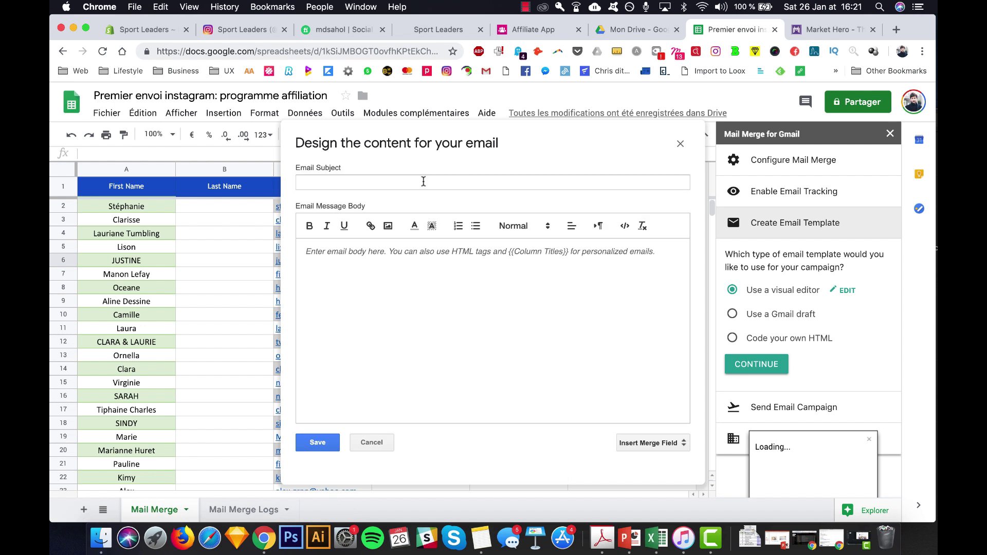
- Enter the Instagram business subject and greet with 'Bonjour {{First Name}}, Votre profil Instagram a suscité mon intérêt.'
{"action": "left_click", "coordinate": [411, 184]}
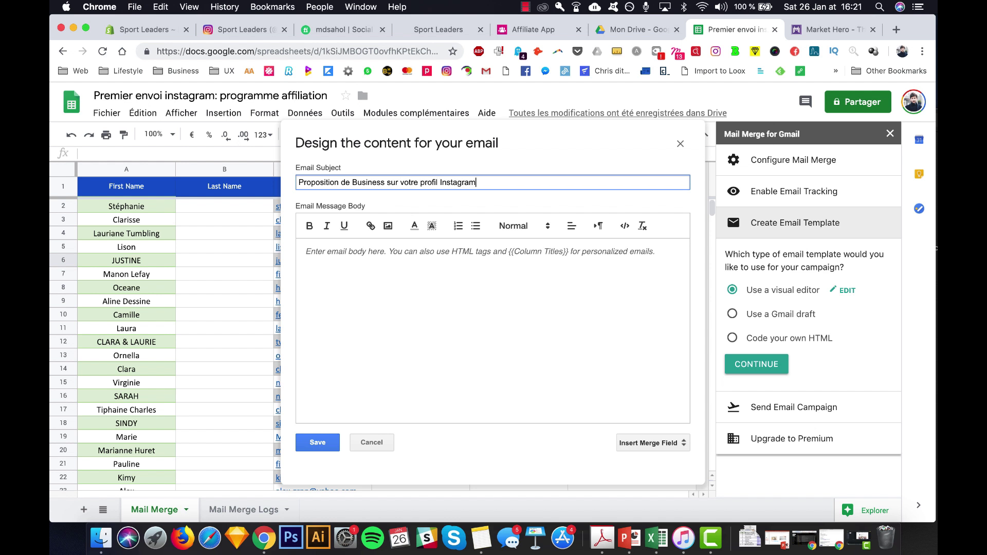
{"action": "left_click", "coordinate": [342, 274]}
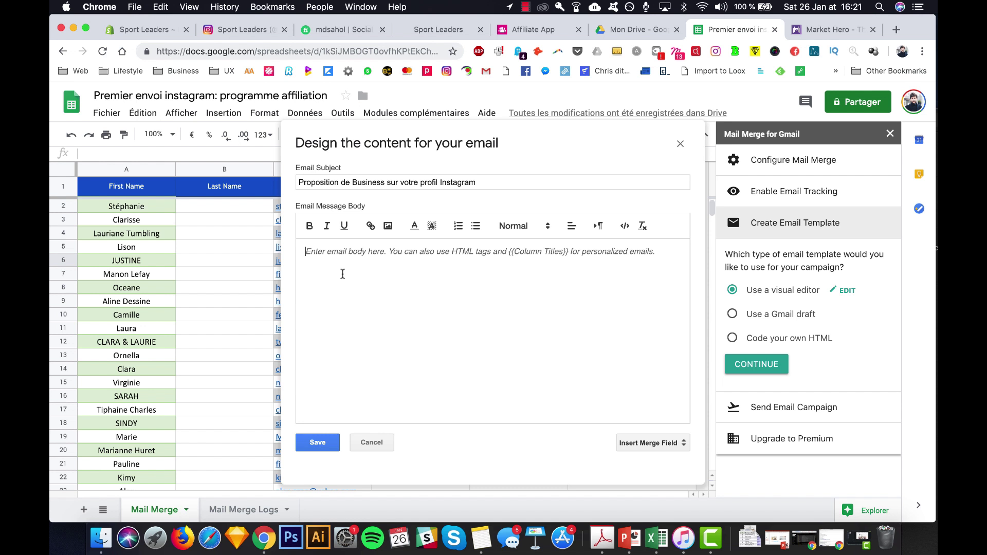
{"action": "type", "text": "Bonjour"}
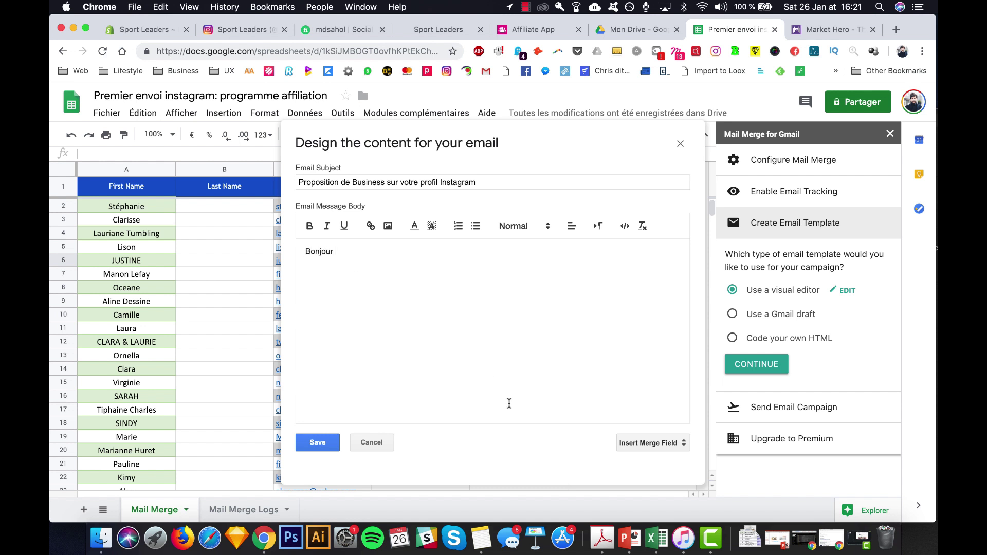
{"action": "left_click", "coordinate": [640, 443]}
{"action": "left_click", "coordinate": [644, 452]}
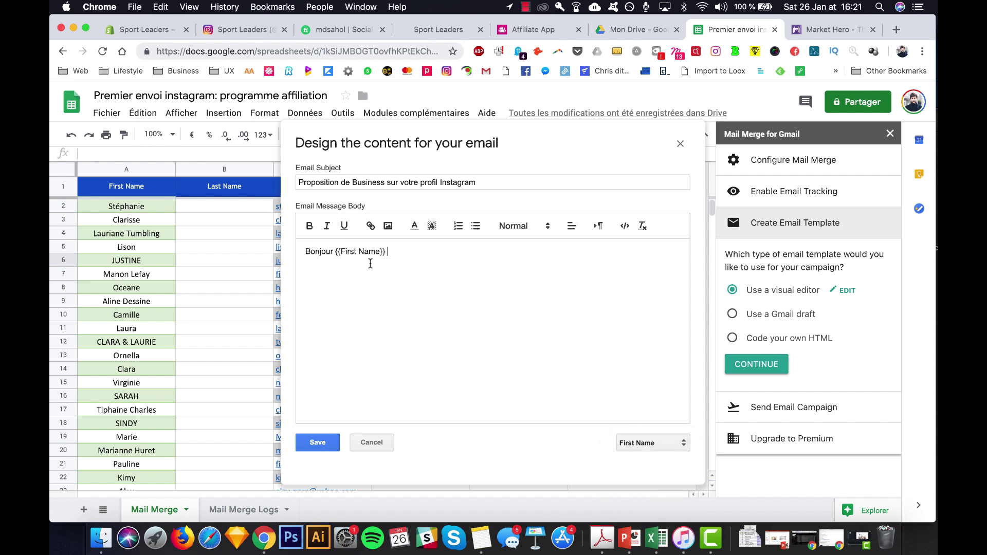
{"action": "type", "text": ", Votre profil Instagra"}
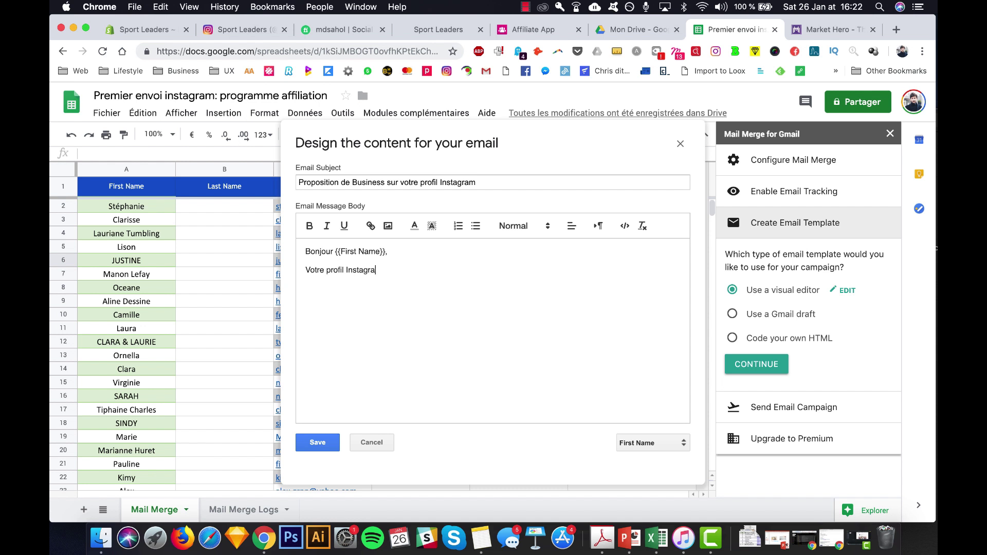
{"action": "type", "text": "m a suscité mon intérêt."}
{"action": "key", "text": "Return"}
- Offer 30% commission on sales from sport-leader.com and begin the affiliate signup sentence
{"action": "type", "text": "Je vous propose d'être commissioné"}
{"action": "right_click", "coordinate": [426, 289]}
{"action": "key", "text": "Escape"}
{"action": "type", "text": "n"}
{"action": "key", "text": "super+z"}
{"action": "type", "text": "à 40%"}
{"action": "key", "text": "BackSpace"}
{"action": "key", "text": "BackSpace"}
{"action": "key", "text": "BackSpace"}
{"action": "type", "text": "30% pour la vente de mes prod"}
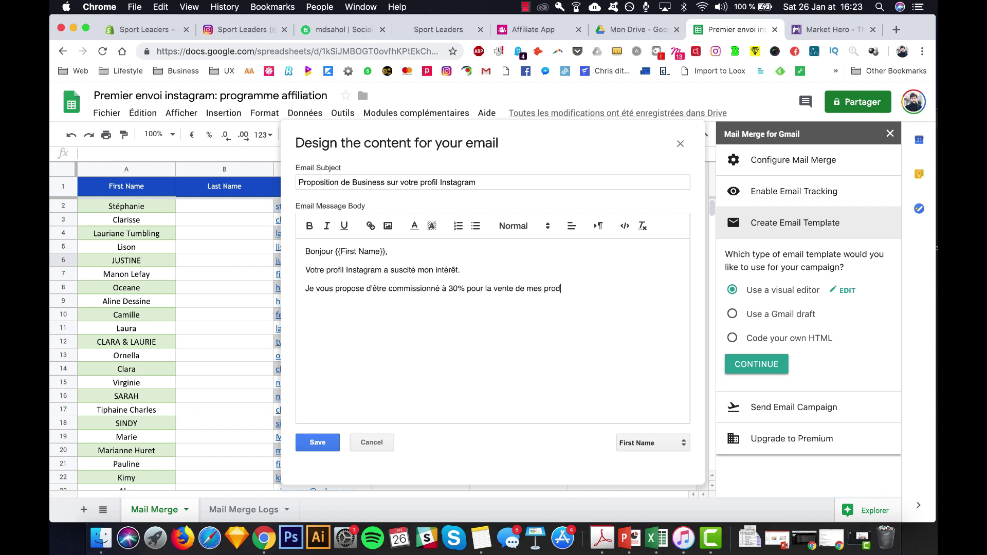
{"action": "type", "text": "uits sur mon site ecommerce :"}
{"action": "key", "text": "Return"}
{"action": "type", "text": "sport-leader.com"}
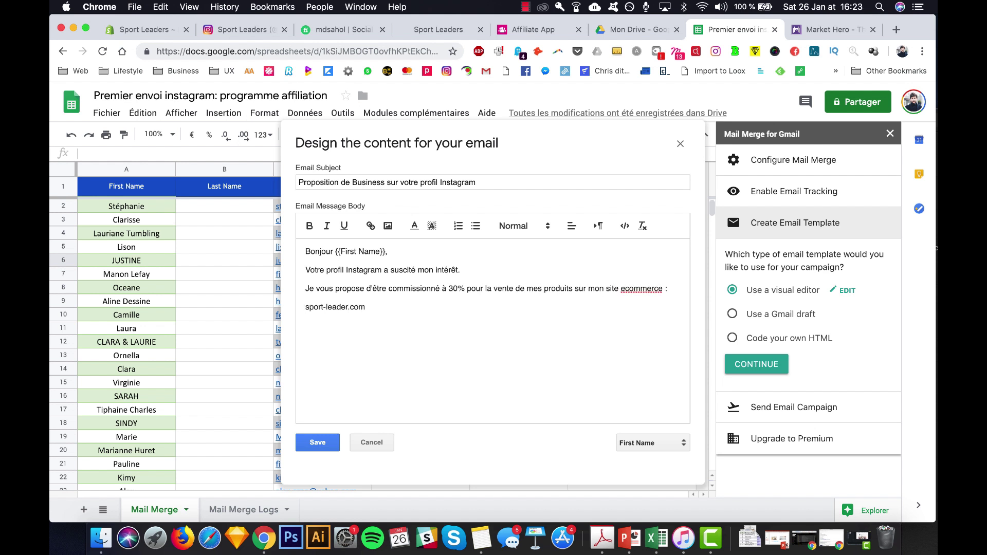
{"action": "key", "text": "Return"}
{"action": "type", "text": "Je vous envoi aussi le lien de l'inscription du programme d'affiliation si vous voulez y partci"}
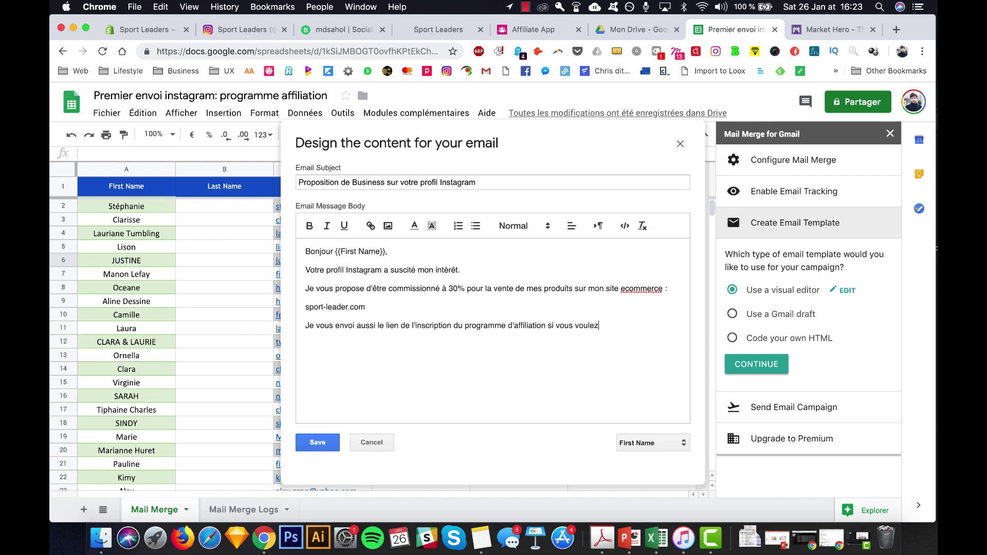
- Paste the affiliate signup link into the email and correct 'participer'
{"action": "key", "text": "BackSpace"}
{"action": "key", "text": "BackSpace"}
{"action": "type", "text": "iper :"}
{"action": "key", "text": "super+v"}
{"action": "key", "text": "super+z"}
{"action": "left_click", "coordinate": [533, 29]}
{"action": "left_click", "coordinate": [735, 31]}
{"action": "double_click", "coordinate": [629, 330]}
{"action": "left_click", "coordinate": [623, 328]}
{"action": "type", "text": "ci"}
- Check the email text in a French spell checker and correct 'envoi' to 'envoie'
{"action": "key", "text": "super+a"}
{"action": "key", "text": "super+c"}
{"action": "key", "text": "super+t"}
{"action": "type", "text": "correction"}
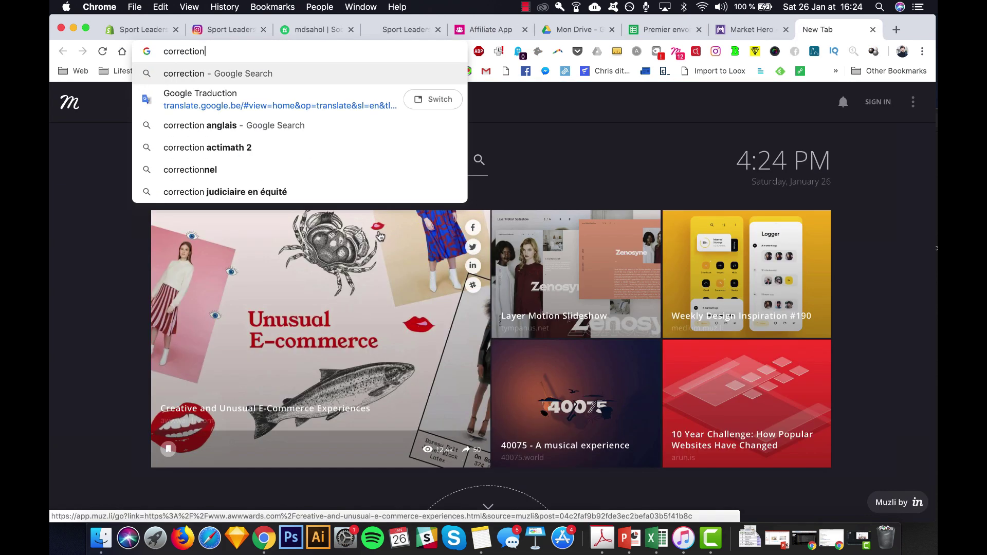
{"action": "key", "text": "Return"}
{"action": "left_click", "coordinate": [379, 232]}
{"action": "left_click", "coordinate": [379, 231]}
{"action": "key", "text": "super+v"}
{"action": "left_click", "coordinate": [435, 372]}
{"action": "left_click", "coordinate": [666, 30]}
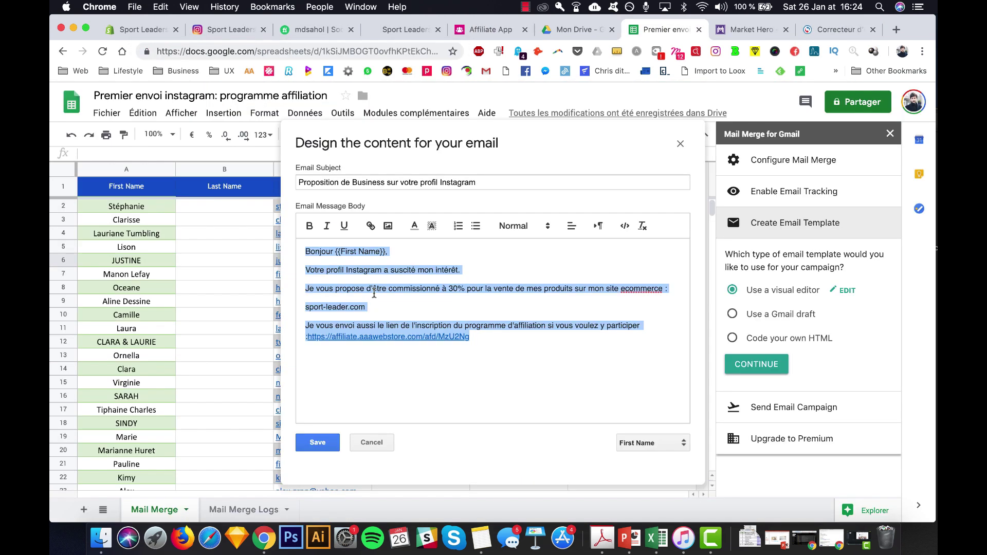
{"action": "left_click", "coordinate": [357, 328]}
{"action": "type", "text": "e"}
- Add 'Bien à vous,' with a signature and a line inviting calls to a phone number, then save
{"action": "left_click", "coordinate": [500, 341]}
{"action": "key", "text": "Return"}
{"action": "key", "text": "Return"}
{"action": "type", "text": "Bien"}
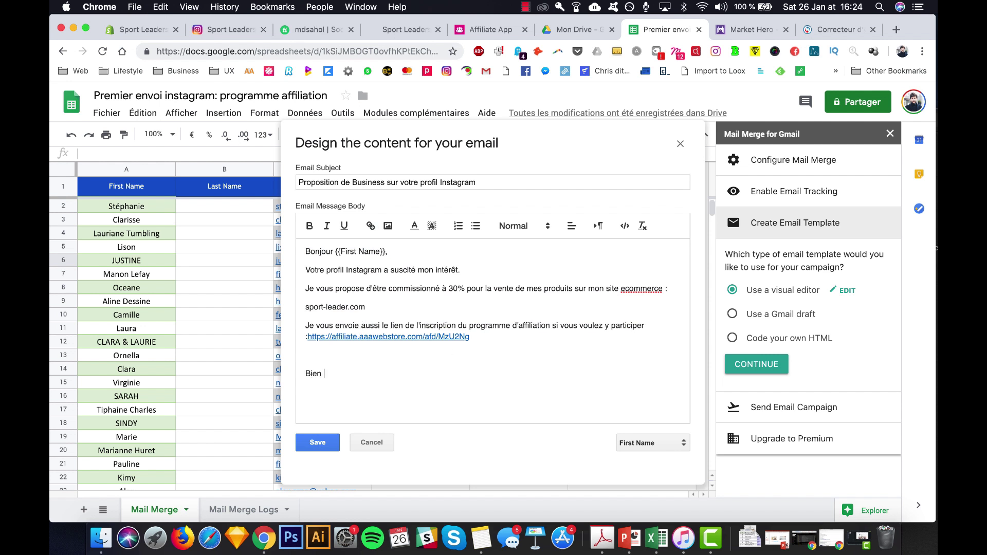
{"action": "type", "text": " à vous,"}
{"action": "key", "text": "Return"}
{"action": "type", "text": "K"}
{"action": "type", "text": "évin"}
{"action": "left_click", "coordinate": [465, 353]}
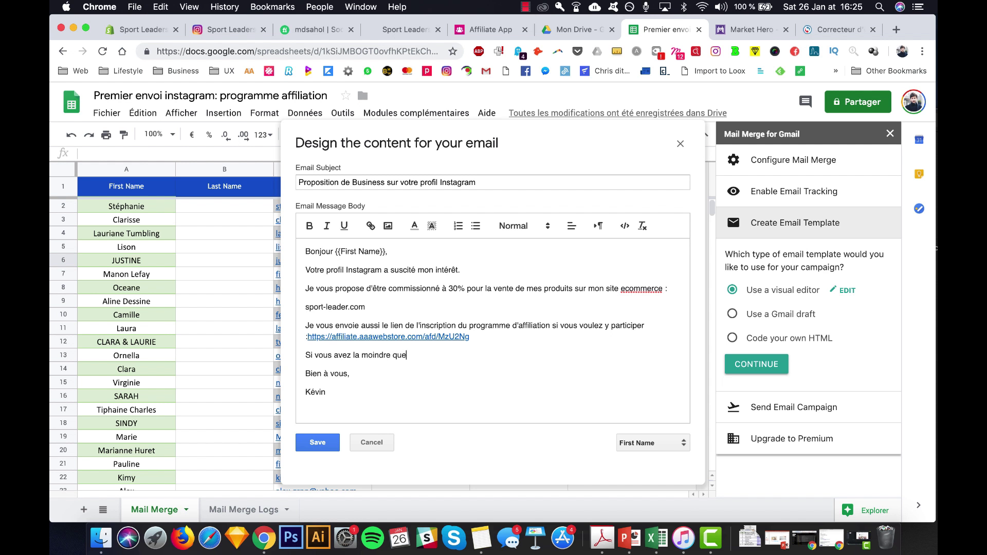
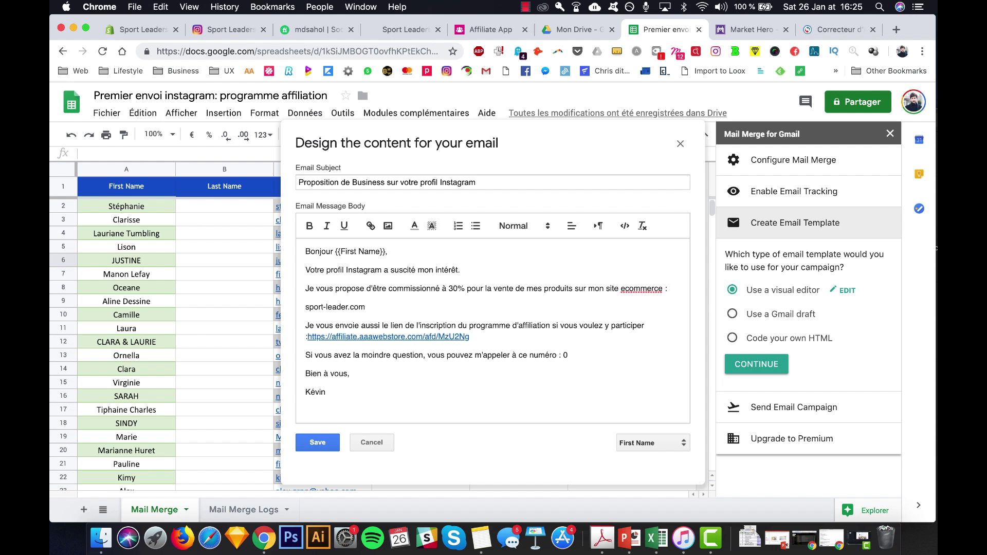
{"action": "left_click", "coordinate": [320, 445]}
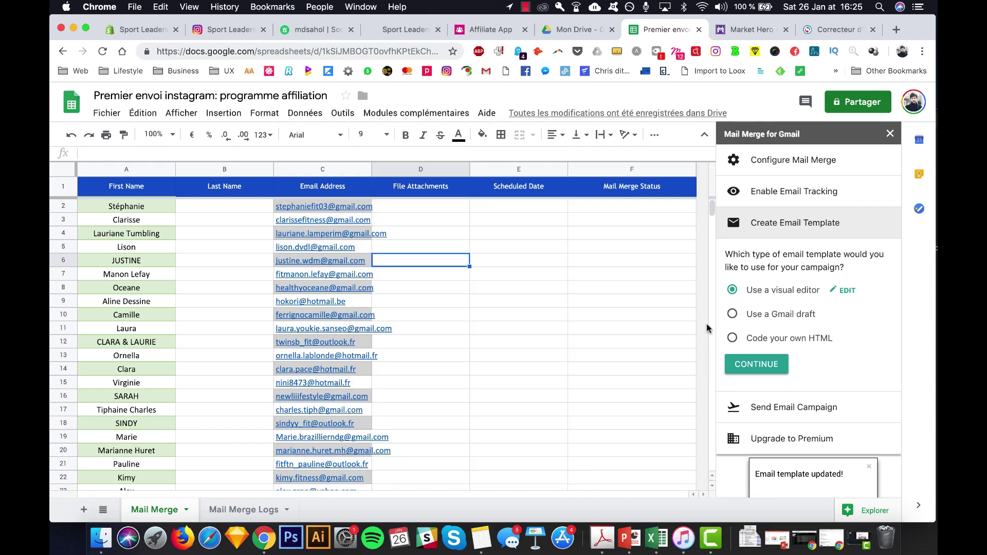
- Move on to Send Email Campaign and select Run Mail Merge instead of a test email
{"action": "left_click", "coordinate": [765, 363]}
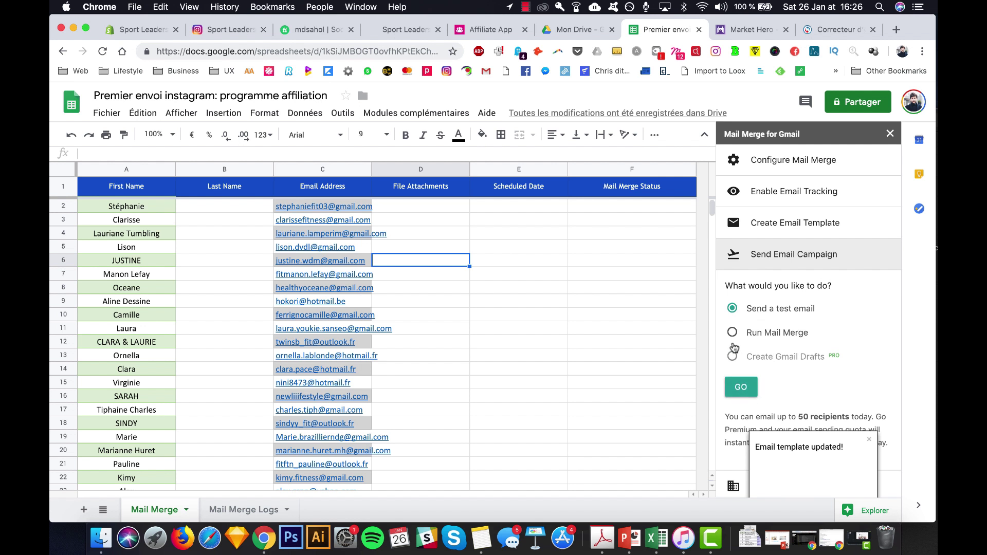
{"action": "left_click", "coordinate": [732, 334]}
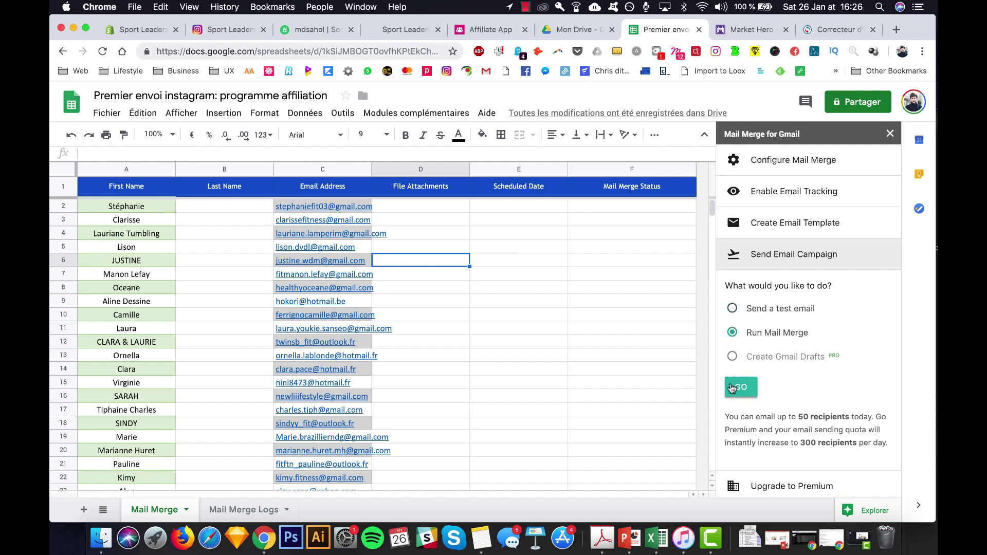